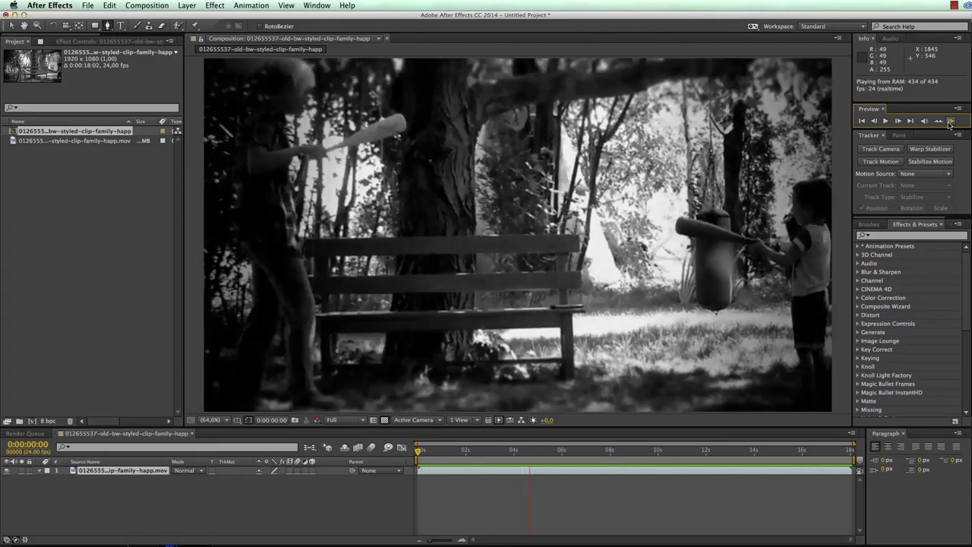
Stop the preview, scrub the clip, and draw a closed five-point mask around the tree branch.
{"action": "left_click", "coordinate": [577, 454]}
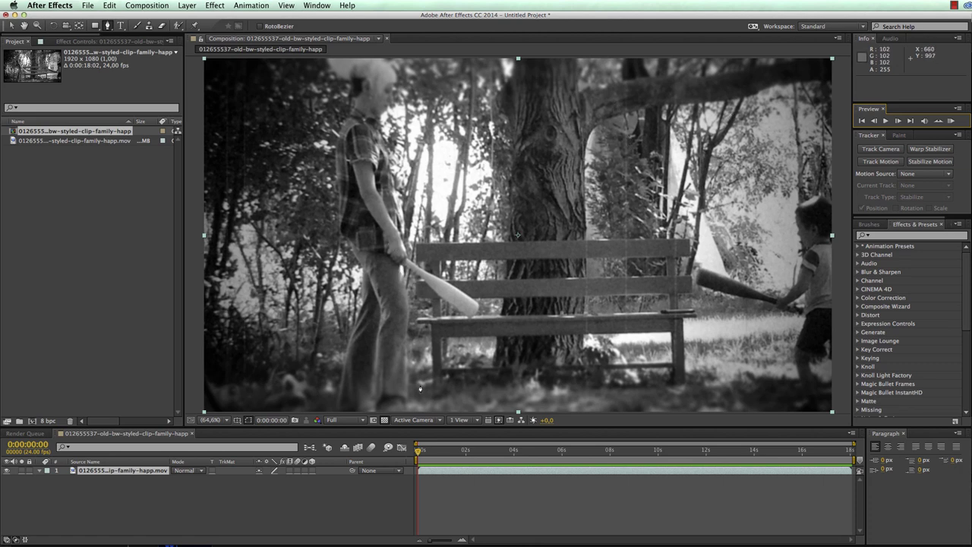
{"action": "mouse_move", "coordinate": [421, 459]}
{"action": "left_mouse_down"}
{"action": "mouse_move", "coordinate": [797, 455]}
{"action": "mouse_move", "coordinate": [409, 455]}
{"action": "mouse_move", "coordinate": [421, 454]}
{"action": "left_mouse_up"}
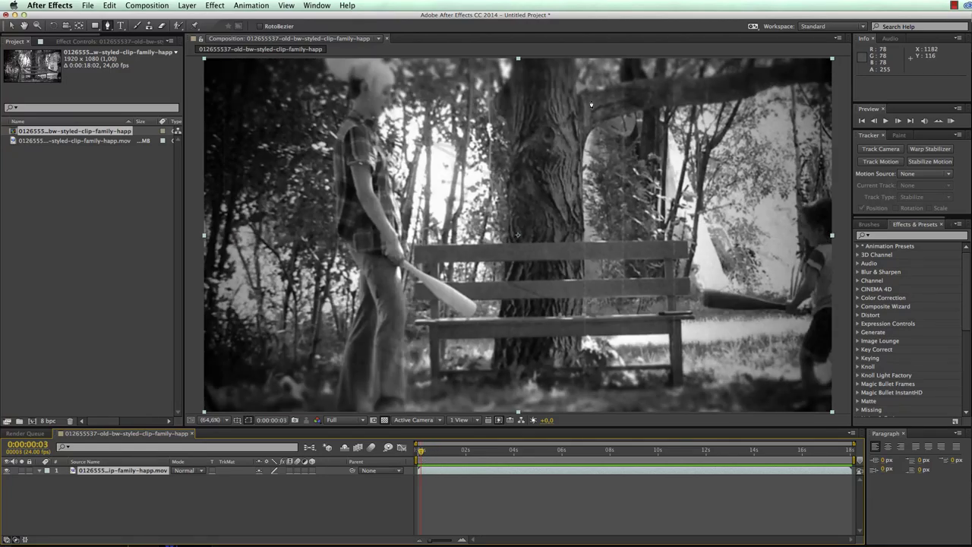
{"action": "left_click", "coordinate": [503, 157]}
{"action": "left_click", "coordinate": [597, 148]}
{"action": "left_click_drag", "start_coordinate": [827, 86], "coordinate": [825, 69]}
{"action": "left_click", "coordinate": [497, 66]}
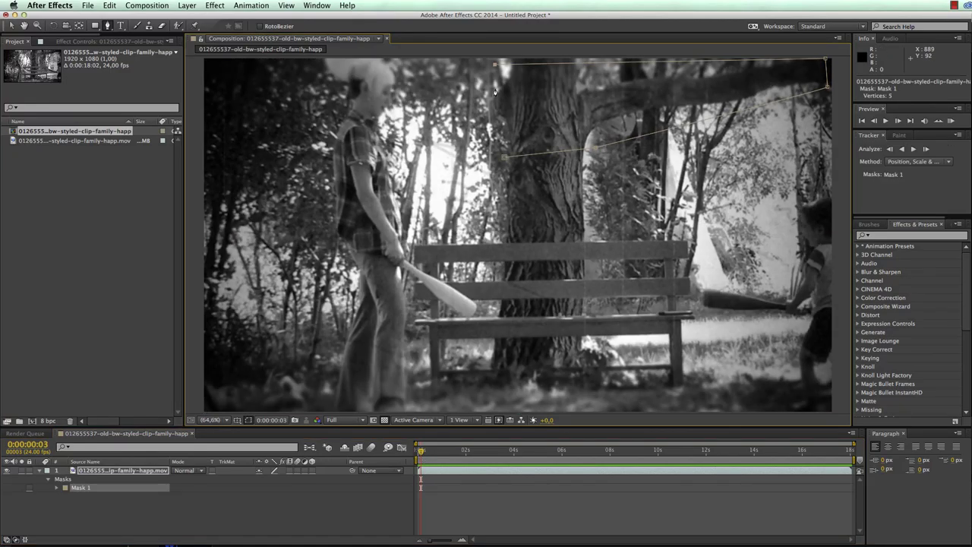
{"action": "left_click", "coordinate": [503, 157]}
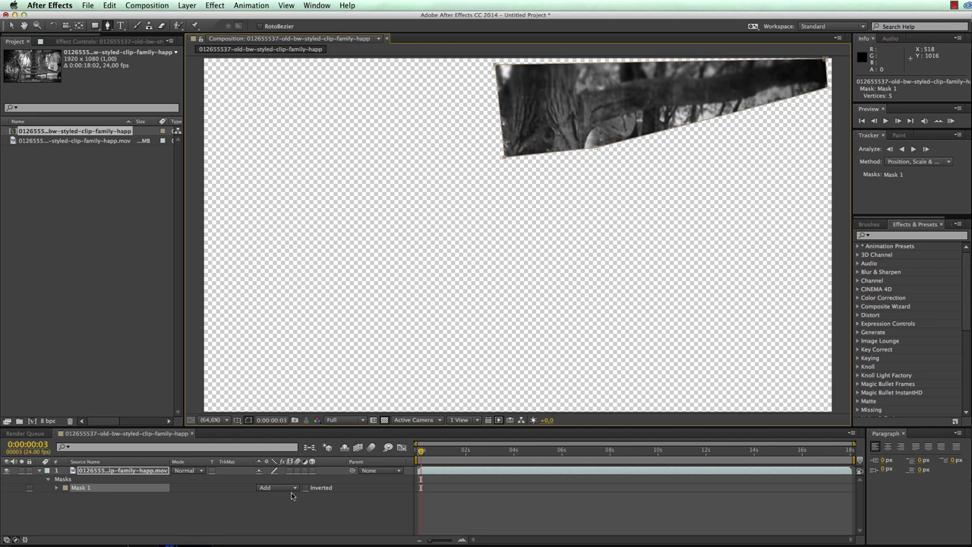
Set Mask 1's mode to None and rename it 'background track'.
{"action": "left_click", "coordinate": [293, 489]}
{"action": "left_click", "coordinate": [286, 498]}
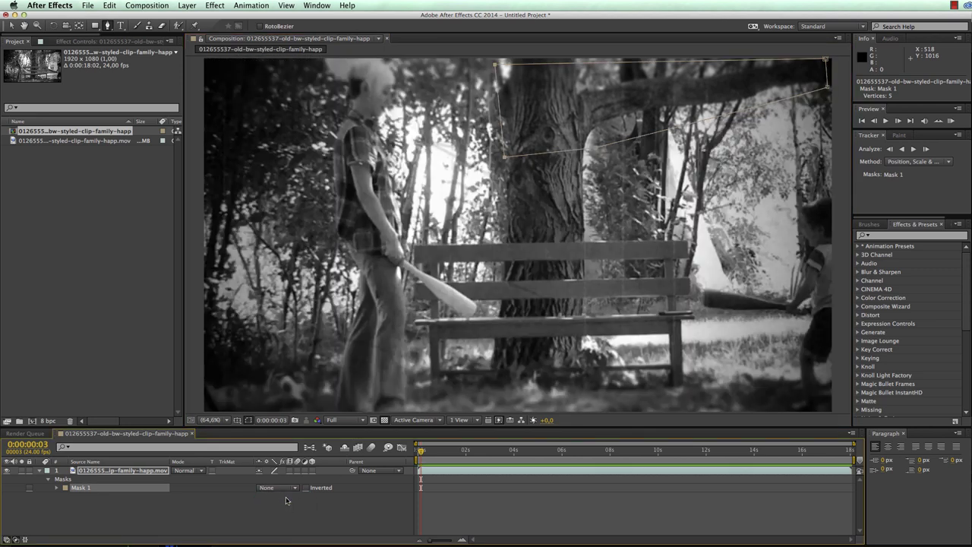
{"action": "left_click", "coordinate": [88, 489]}
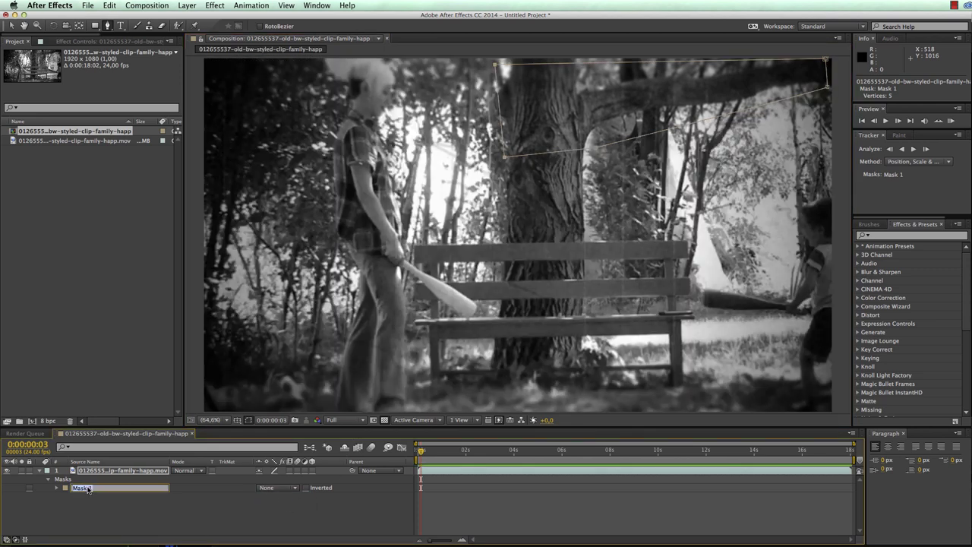
{"action": "key", "text": "Return"}
{"action": "type", "text": "background track"}
{"action": "key", "text": "Return"}
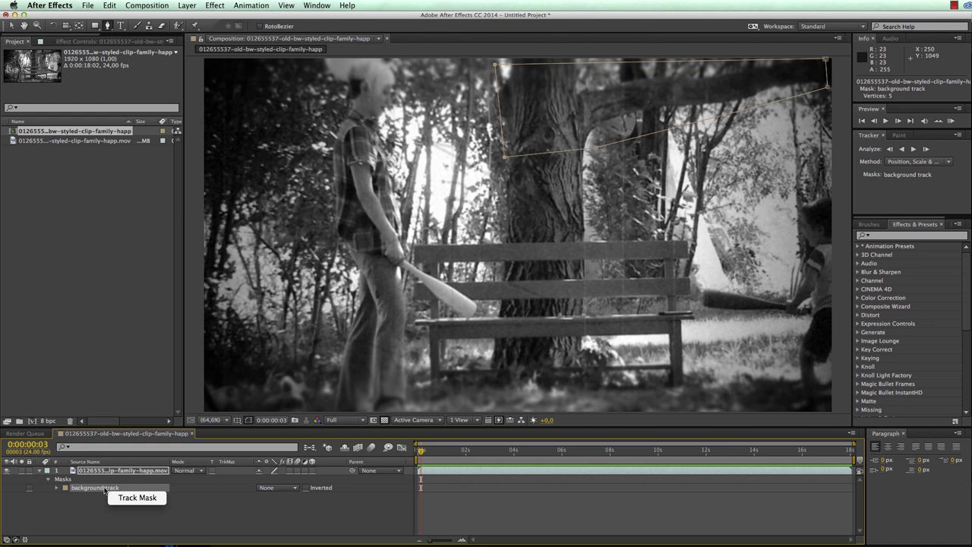
Load the mask into the tracker with Position, Scale & Rotation as the method.
{"action": "left_click", "coordinate": [126, 498]}
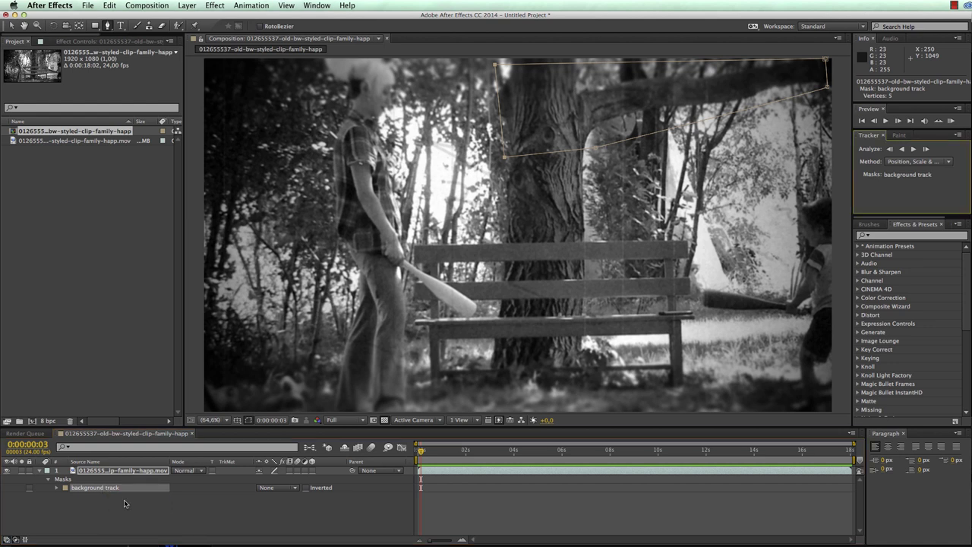
{"action": "left_click", "coordinate": [946, 163]}
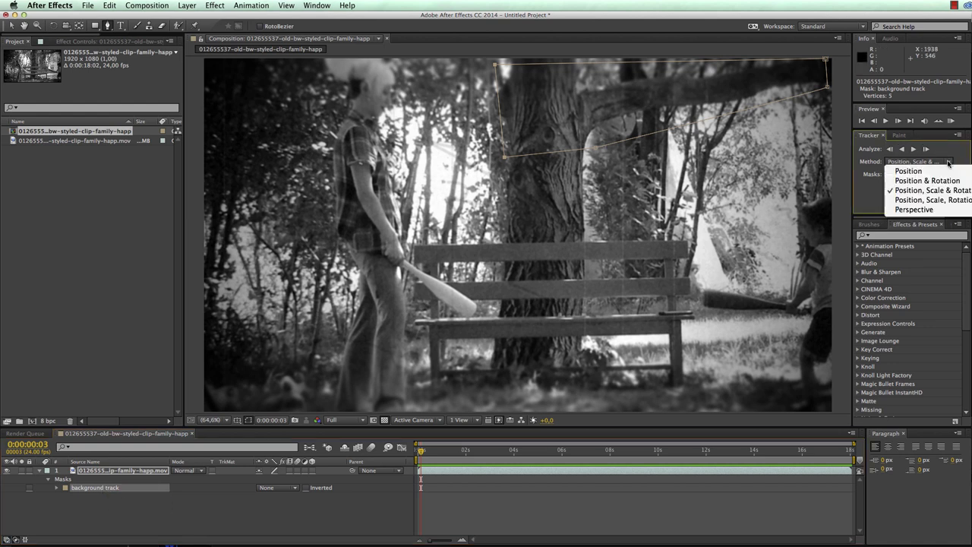
{"action": "left_click", "coordinate": [923, 193]}
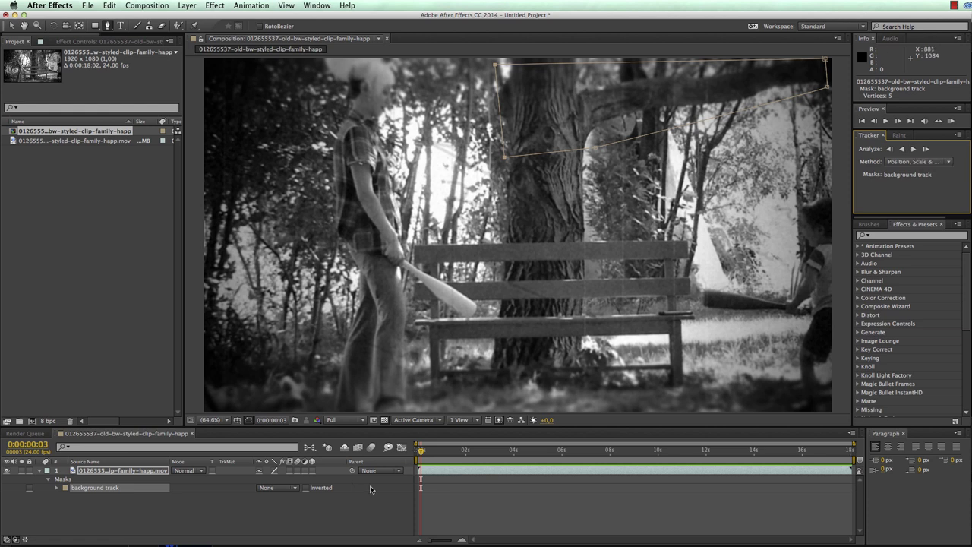
Return to frame 0:00:00:00 and track the background track mask forward through the clip.
{"action": "left_click_drag", "start_coordinate": [421, 450], "coordinate": [411, 453]}
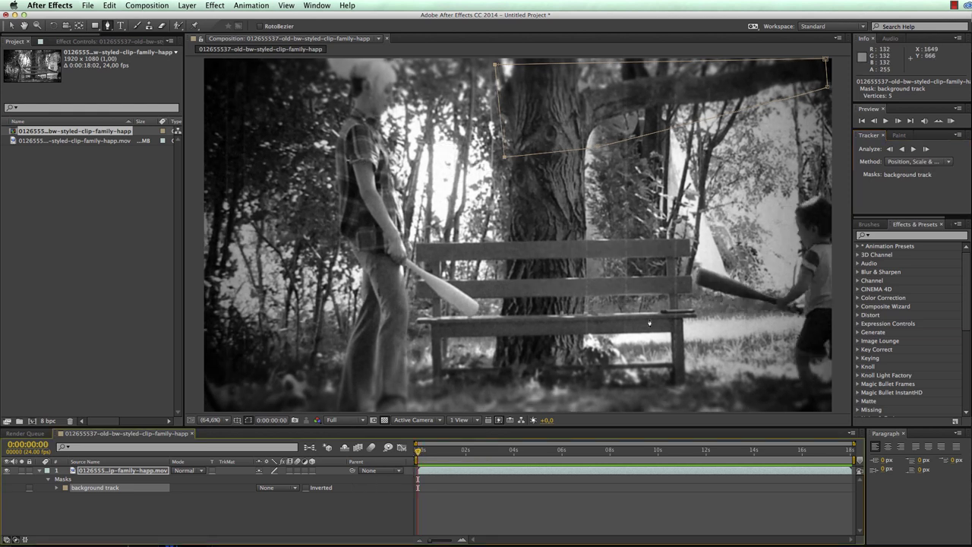
{"action": "left_click", "coordinate": [914, 149]}
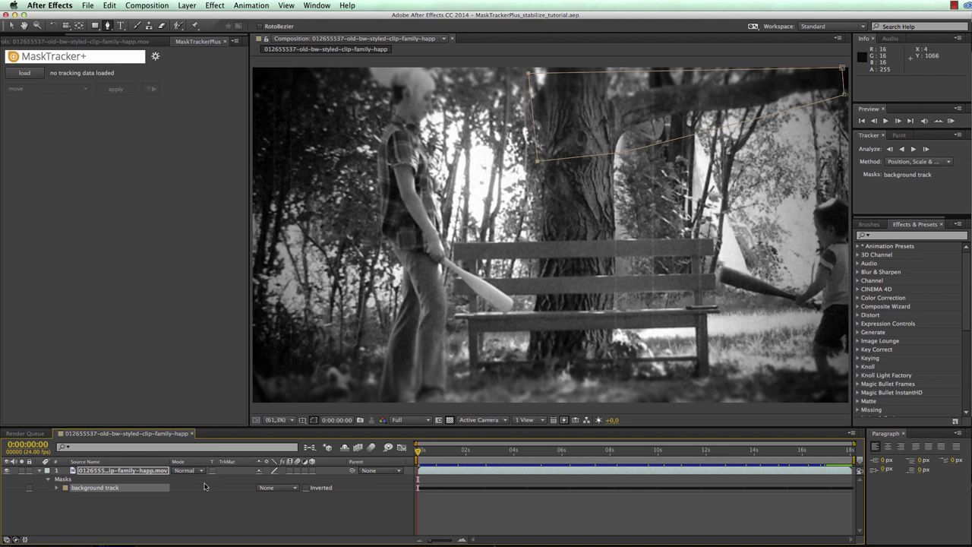
Load the background track data into MaskTracker+ and stabilize the footage, eliminating movement completely.
{"action": "left_click", "coordinate": [116, 491]}
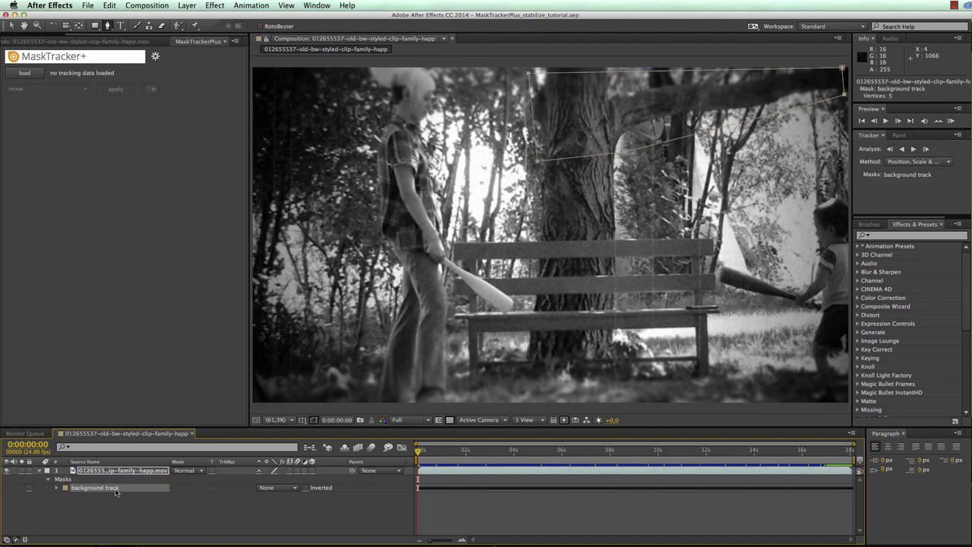
{"action": "left_click", "coordinate": [33, 73]}
{"action": "left_click", "coordinate": [106, 471]}
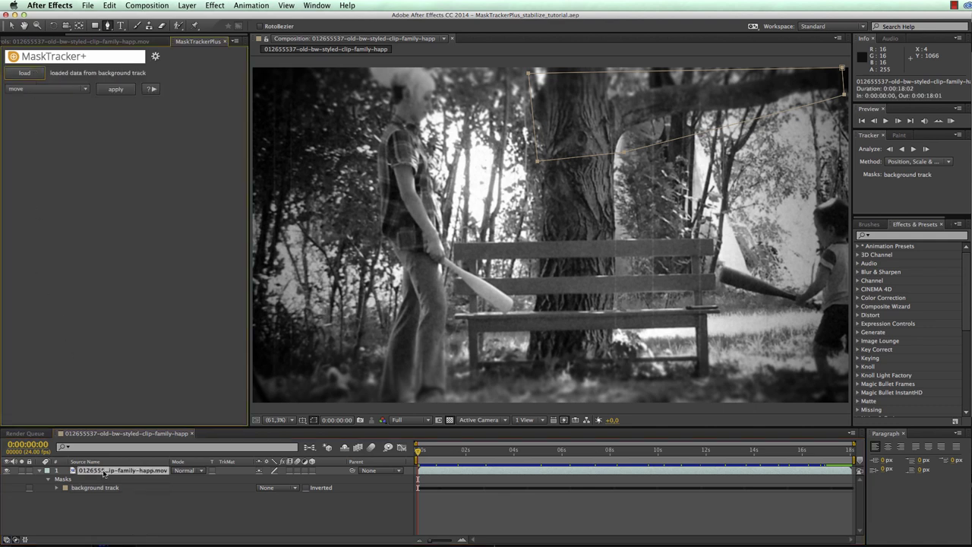
{"action": "left_click", "coordinate": [52, 90]}
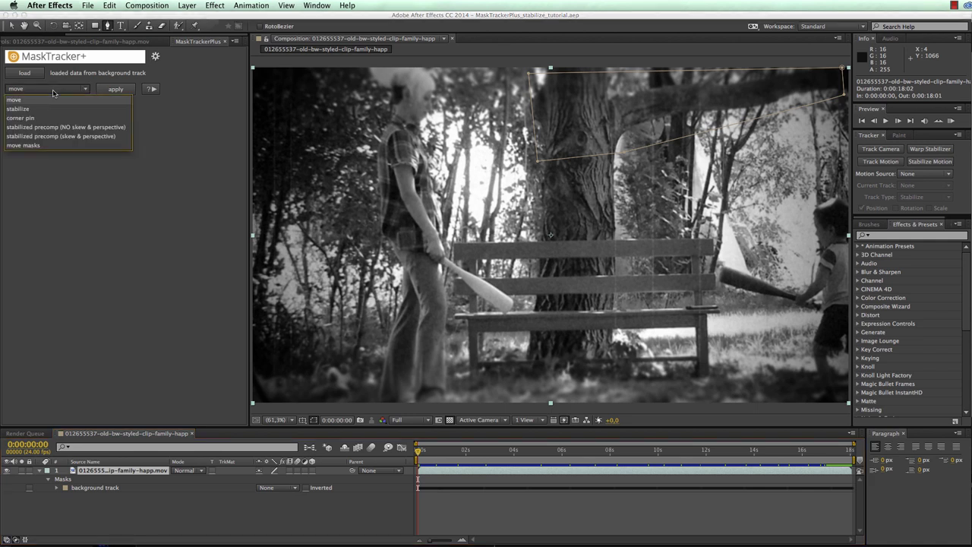
{"action": "left_click", "coordinate": [45, 115]}
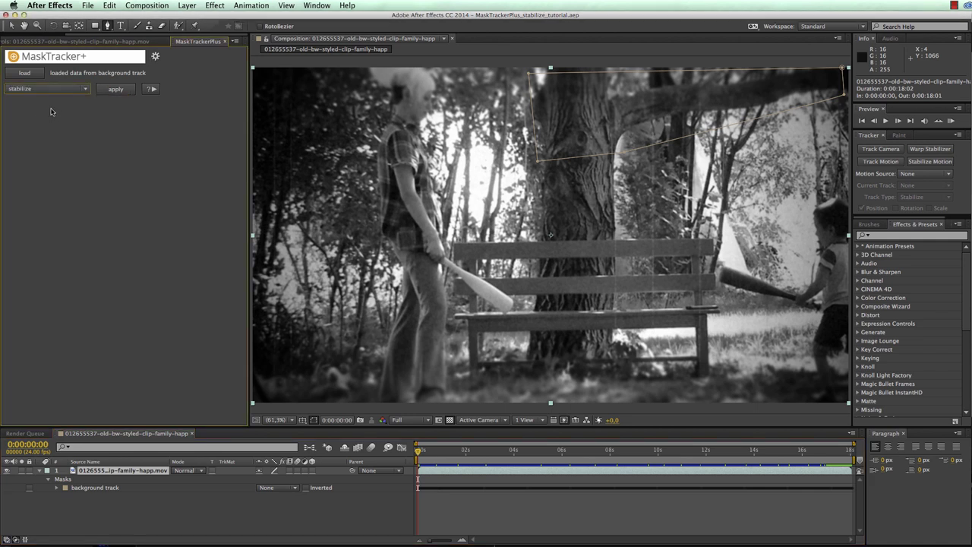
{"action": "left_click", "coordinate": [111, 91]}
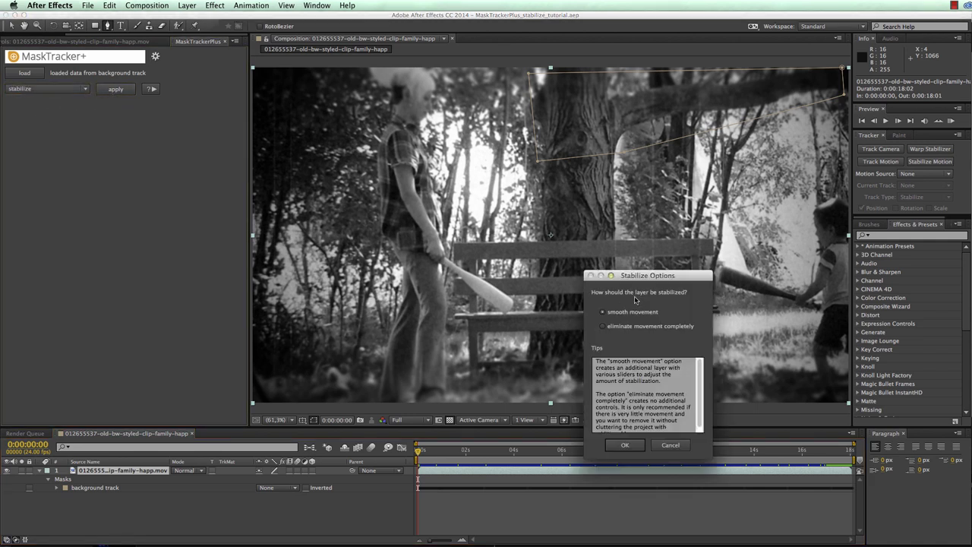
{"action": "left_click_drag", "start_coordinate": [643, 275], "coordinate": [144, 167]}
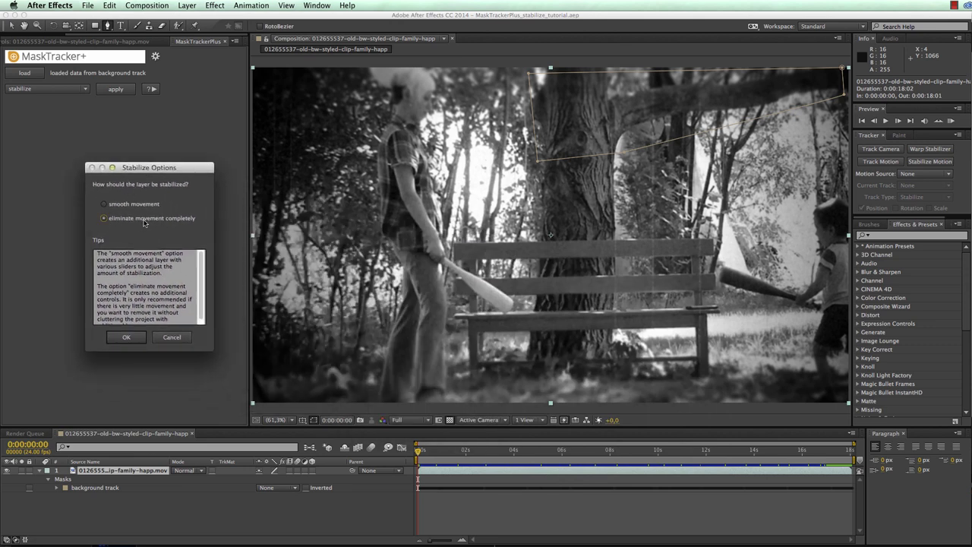
{"action": "left_click", "coordinate": [130, 337]}
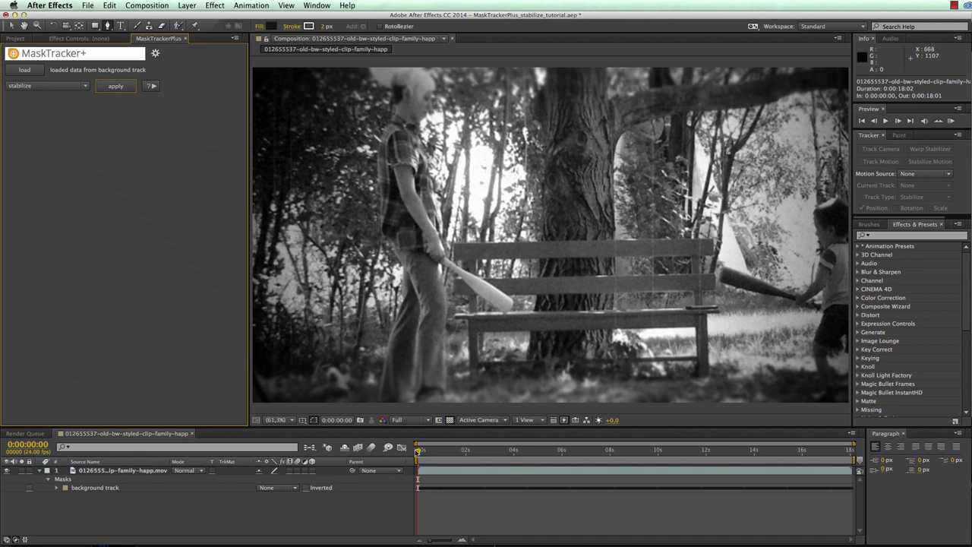
Play back the stabilized clip to see transparent gaps at the drifting edges.
{"action": "key", "text": "KP_0"}
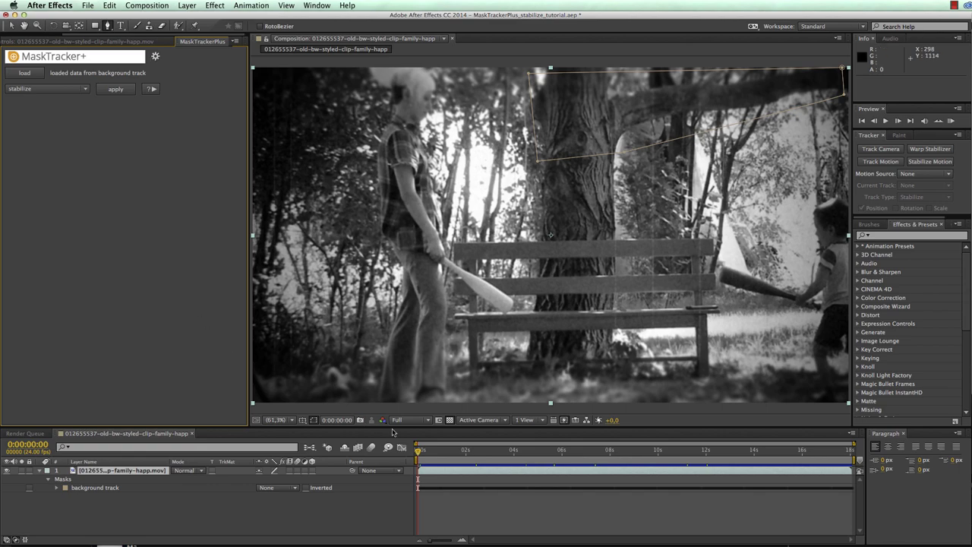
Scrub the clip, reload the background track data, and reapply stabilize to the footage layer.
{"action": "left_click_drag", "start_coordinate": [416, 450], "coordinate": [364, 449]}
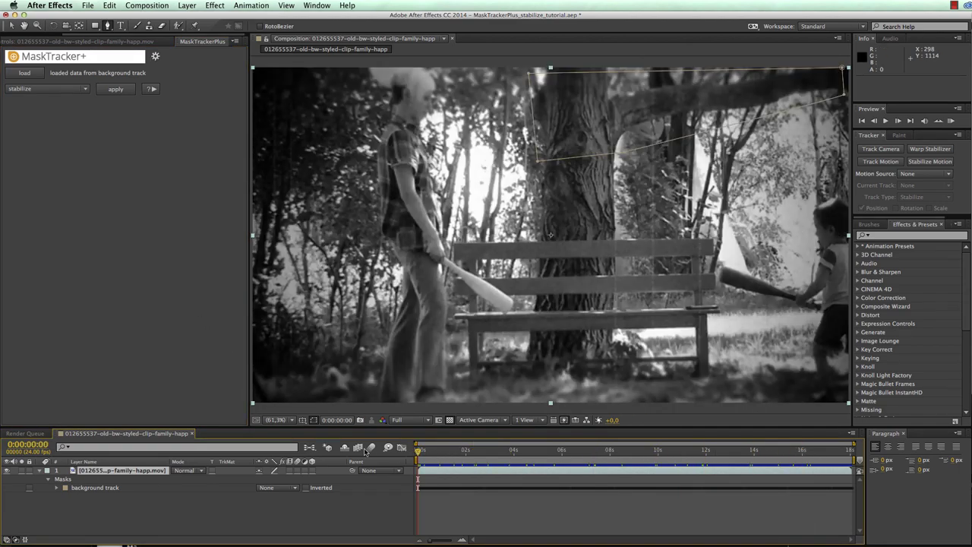
{"action": "left_click", "coordinate": [93, 489]}
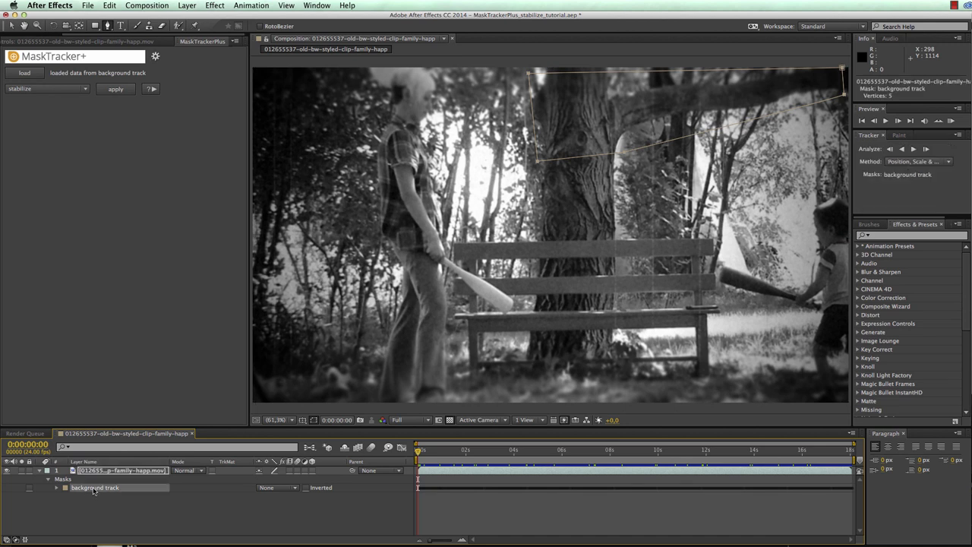
{"action": "left_click", "coordinate": [27, 74]}
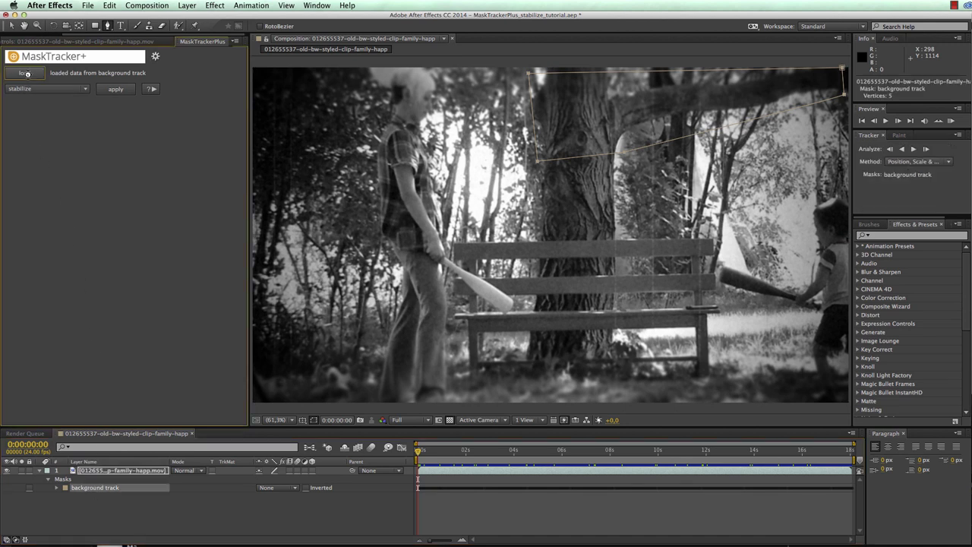
{"action": "left_click", "coordinate": [85, 90]}
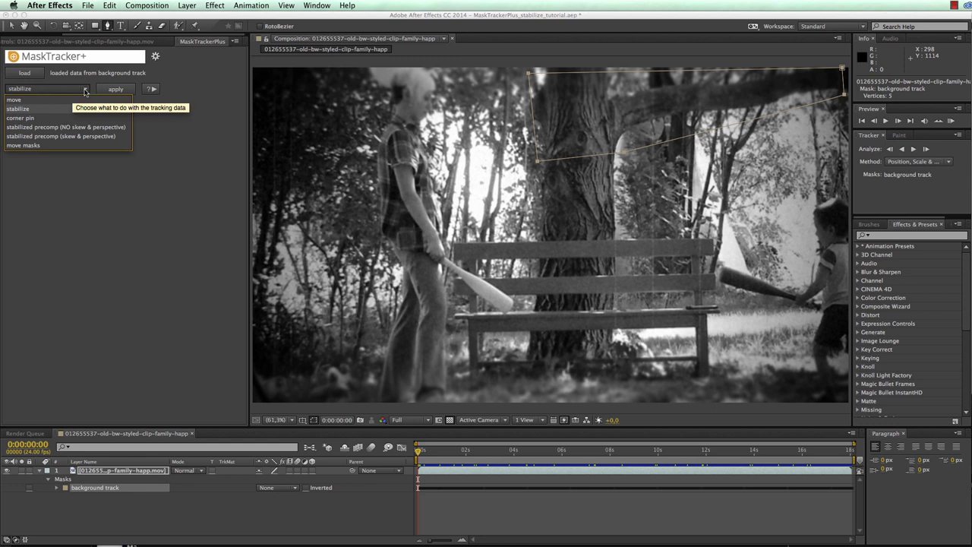
{"action": "left_click", "coordinate": [35, 109]}
{"action": "left_click", "coordinate": [108, 472]}
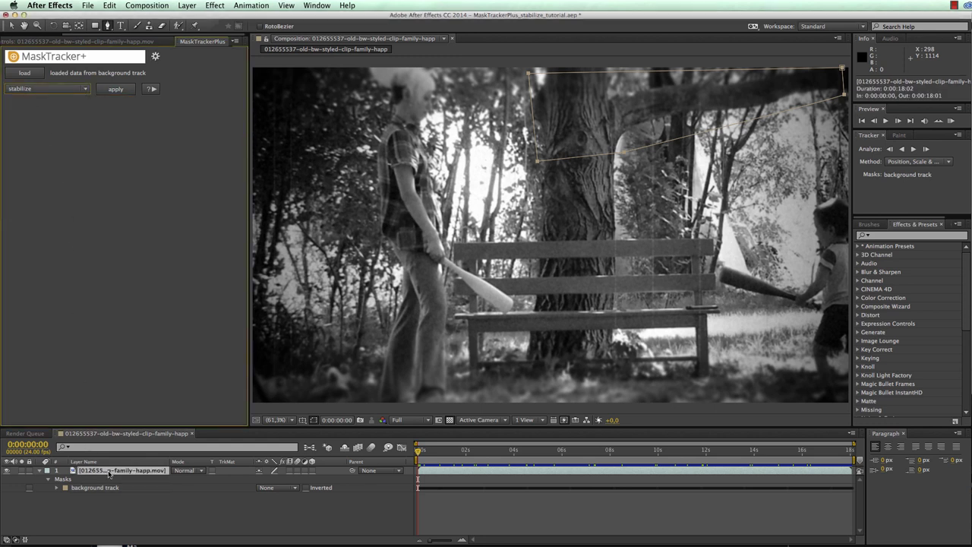
{"action": "left_click", "coordinate": [114, 89]}
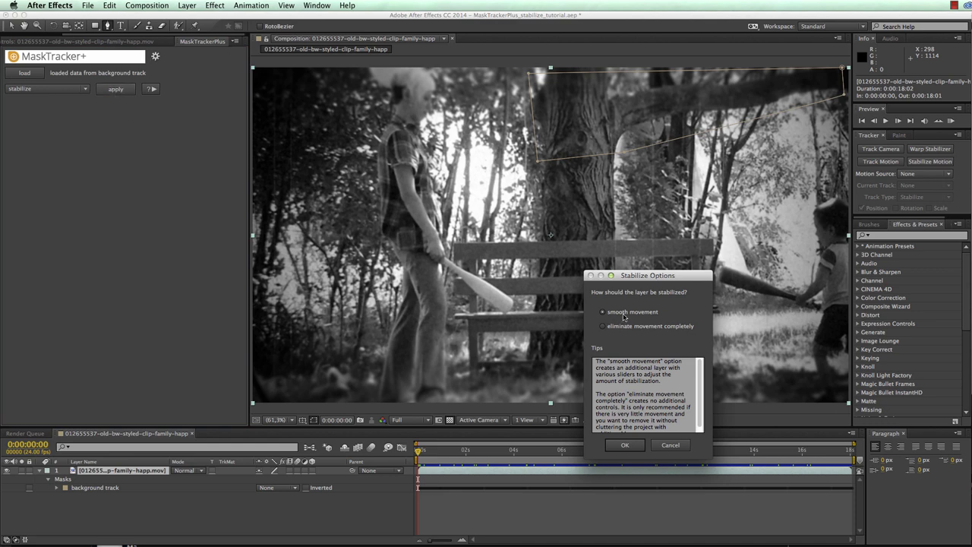
Confirm smooth-movement stabilization and preview the result.
{"action": "left_click", "coordinate": [624, 445]}
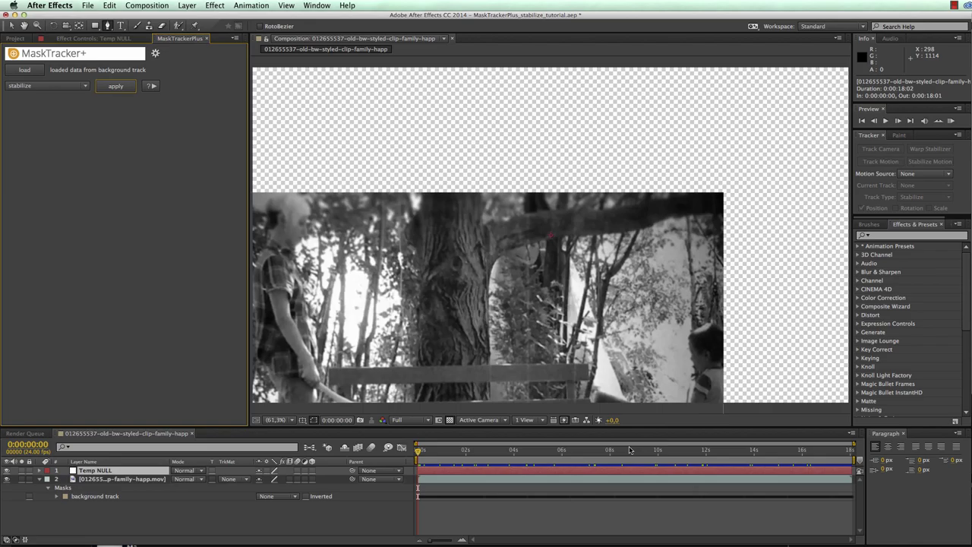
{"action": "left_click", "coordinate": [951, 120]}
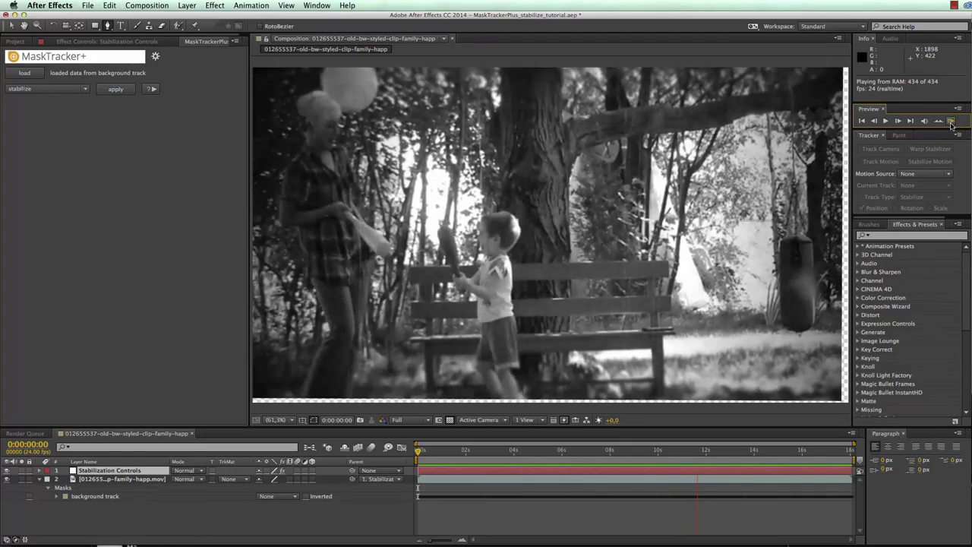
{"action": "key", "text": "space"}
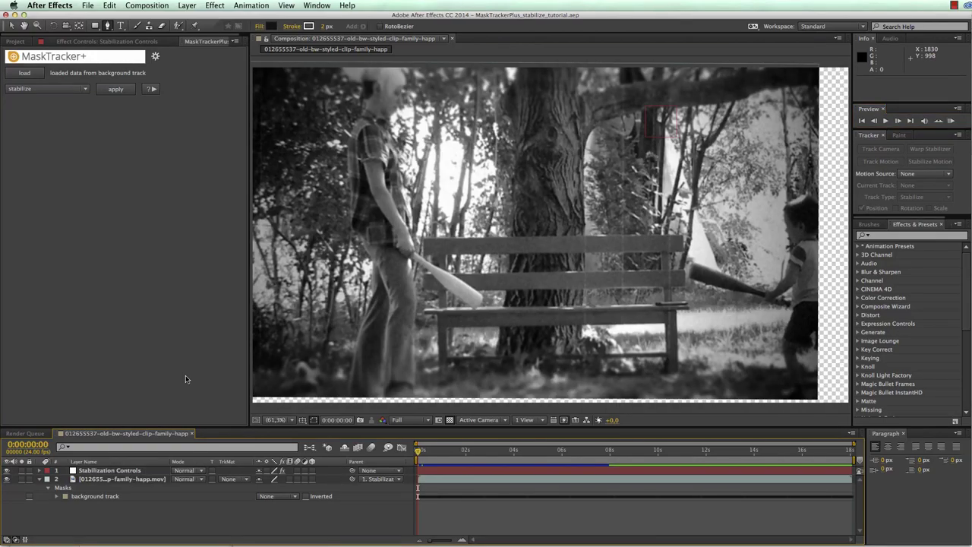
Expand the Stabilization Controls layer to show its effect settings.
{"action": "left_click", "coordinate": [118, 471]}
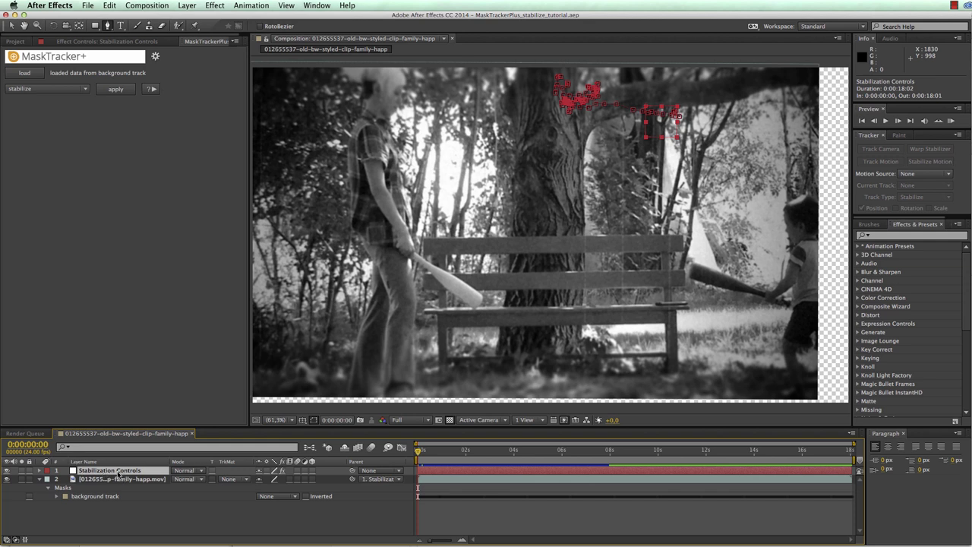
{"action": "left_click", "coordinate": [40, 471]}
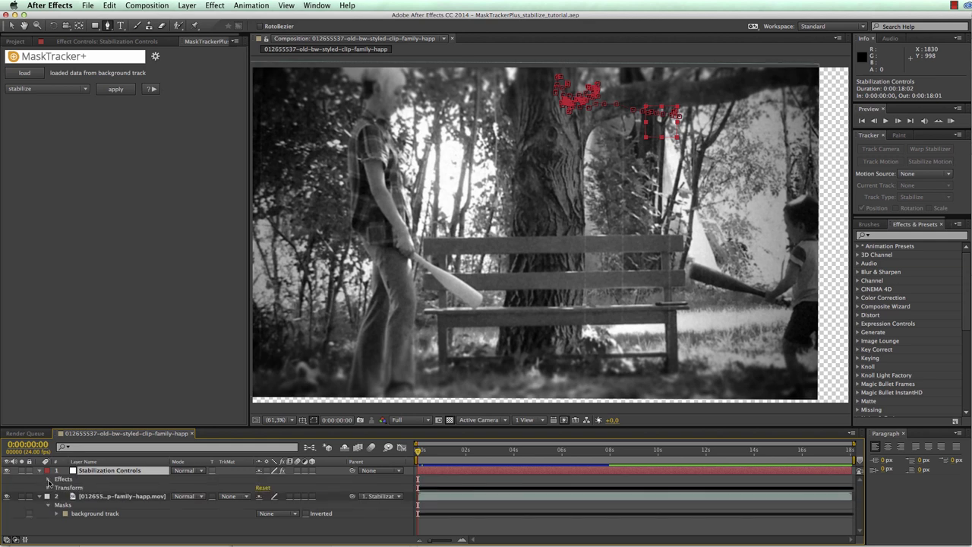
{"action": "left_click", "coordinate": [49, 480]}
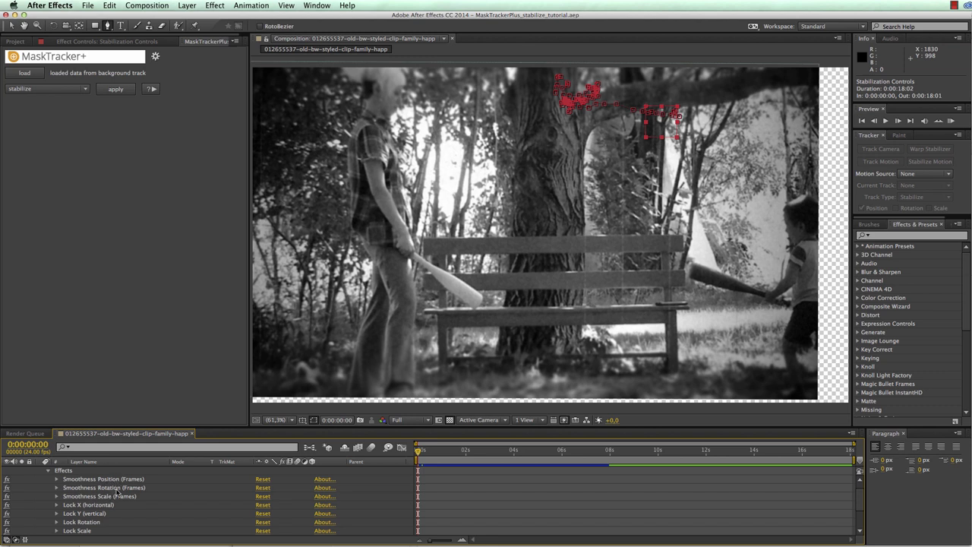
Set Smoothness Position to 10 frames and preview the smoother stabilization.
{"action": "left_click", "coordinate": [56, 479]}
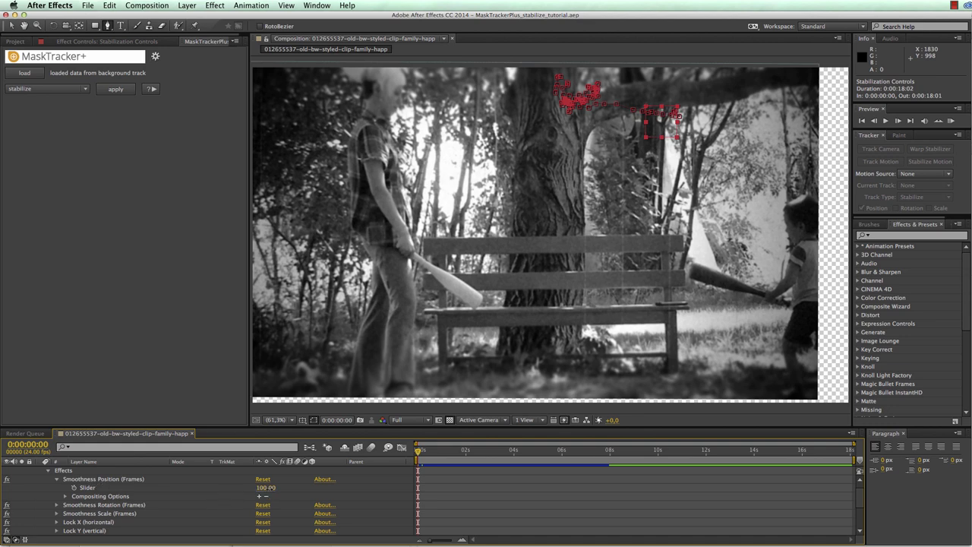
{"action": "left_click", "coordinate": [267, 487]}
{"action": "type", "text": "10"}
{"action": "key", "text": "Return"}
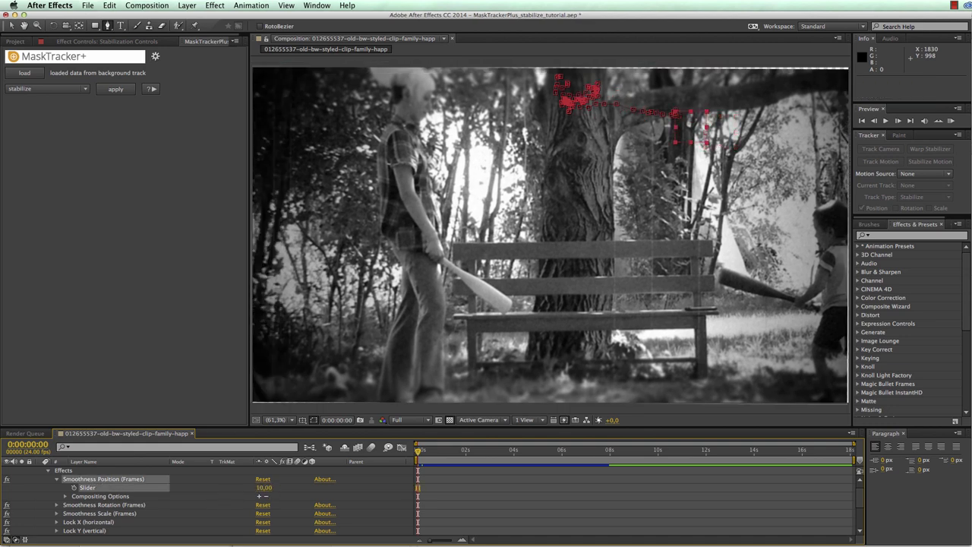
{"action": "key", "text": "KP_0"}
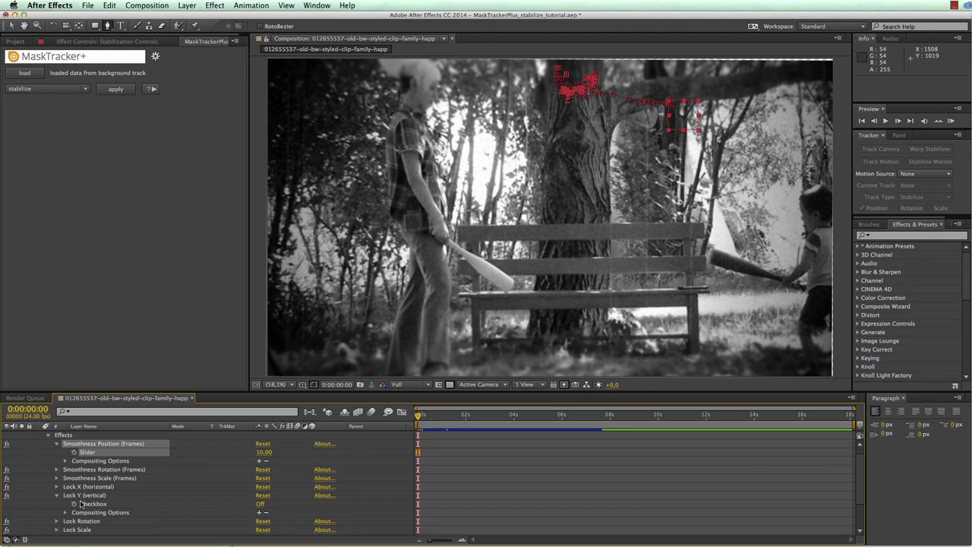
Turn on Lock Y (vertical) and preview the clip with the vertical lock.
{"action": "left_click", "coordinate": [261, 505]}
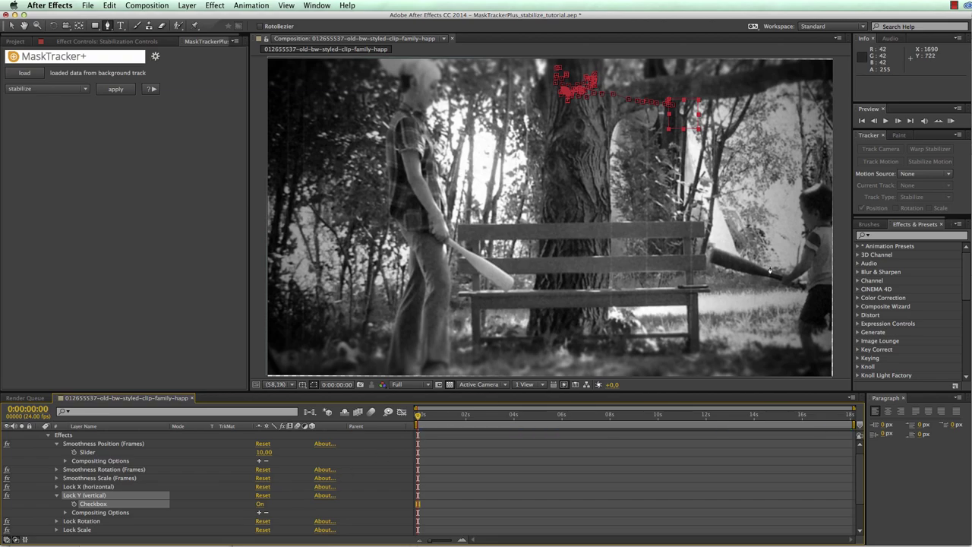
{"action": "left_click", "coordinate": [951, 121]}
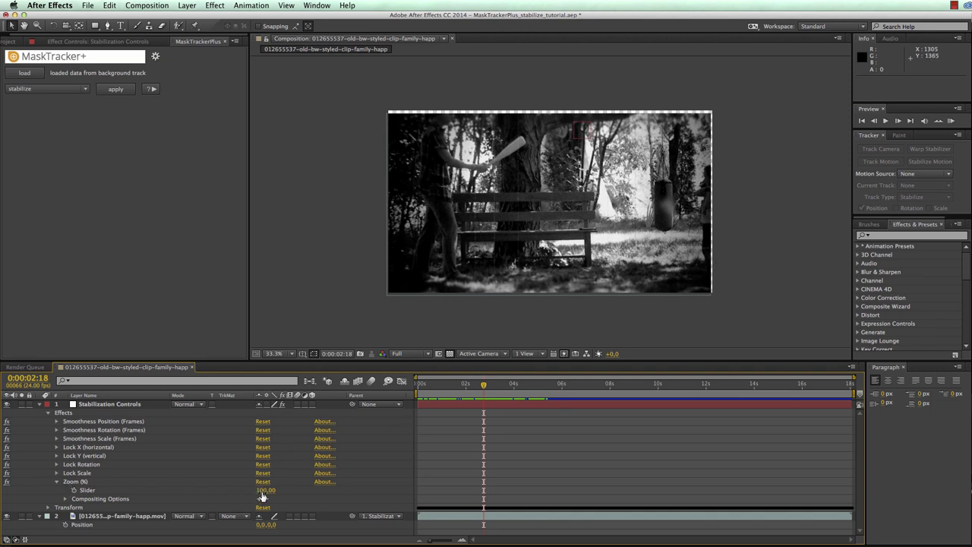
Raise the zoom to 105% and nudge the footage position to 13,9, -25,8, previewing the result.
{"action": "left_click_drag", "start_coordinate": [265, 491], "coordinate": [269, 497]}
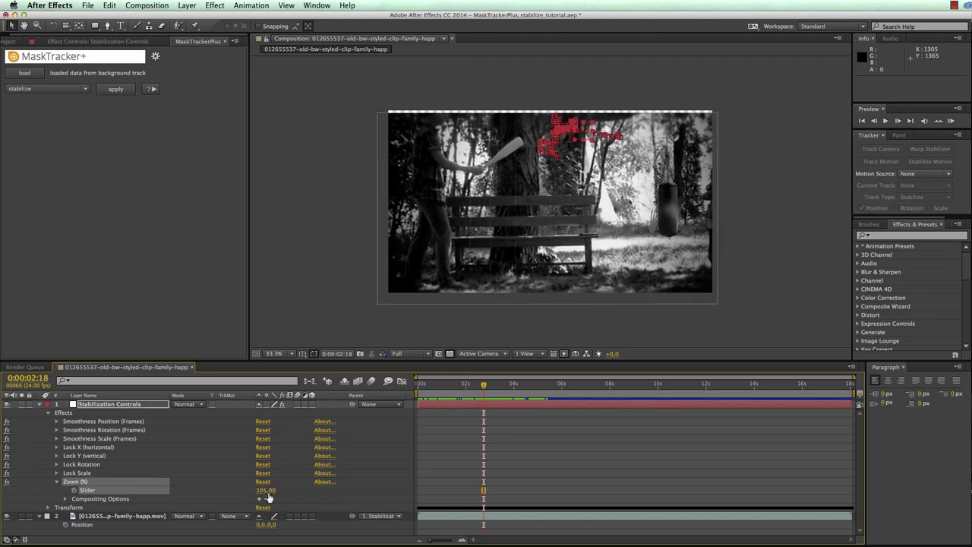
{"action": "left_click", "coordinate": [102, 517]}
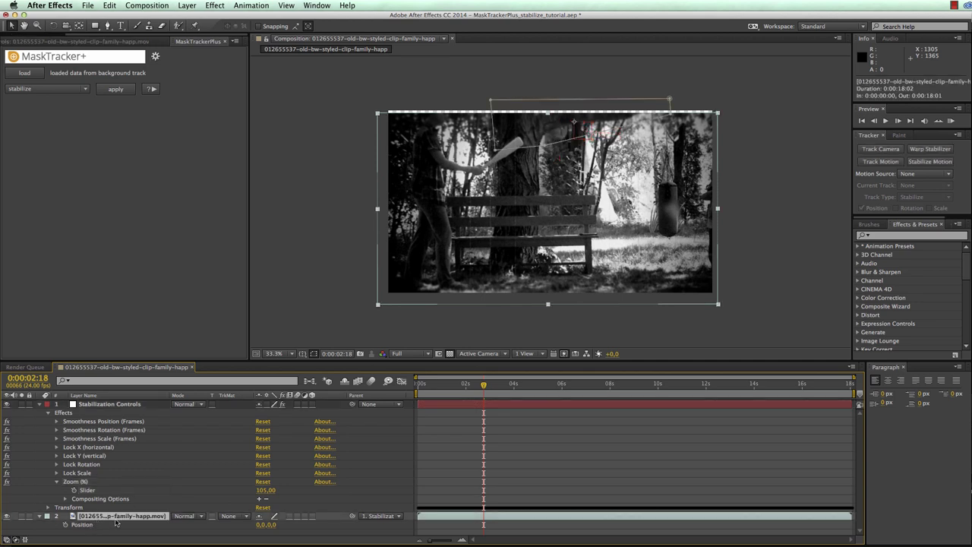
{"action": "left_click_drag", "start_coordinate": [503, 281], "coordinate": [513, 272]}
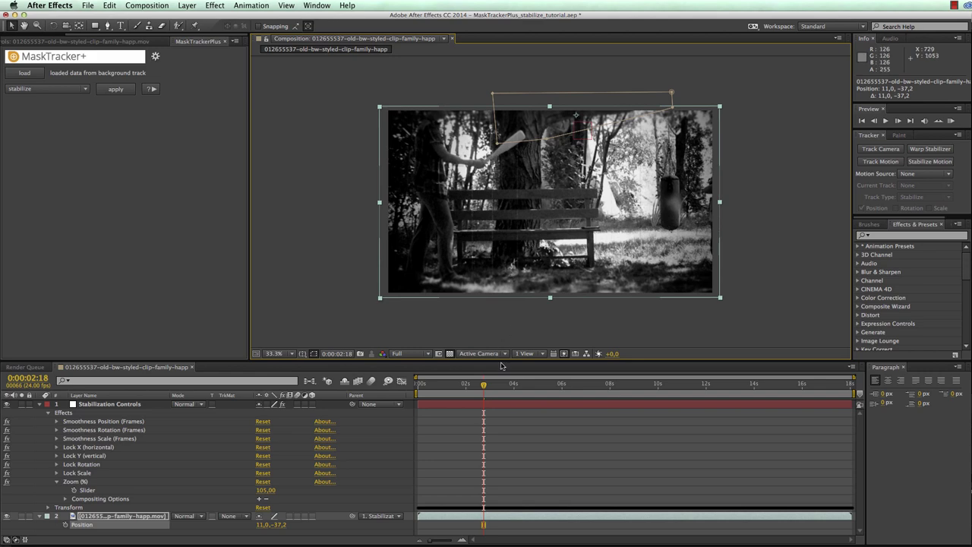
{"action": "left_click", "coordinate": [951, 121]}
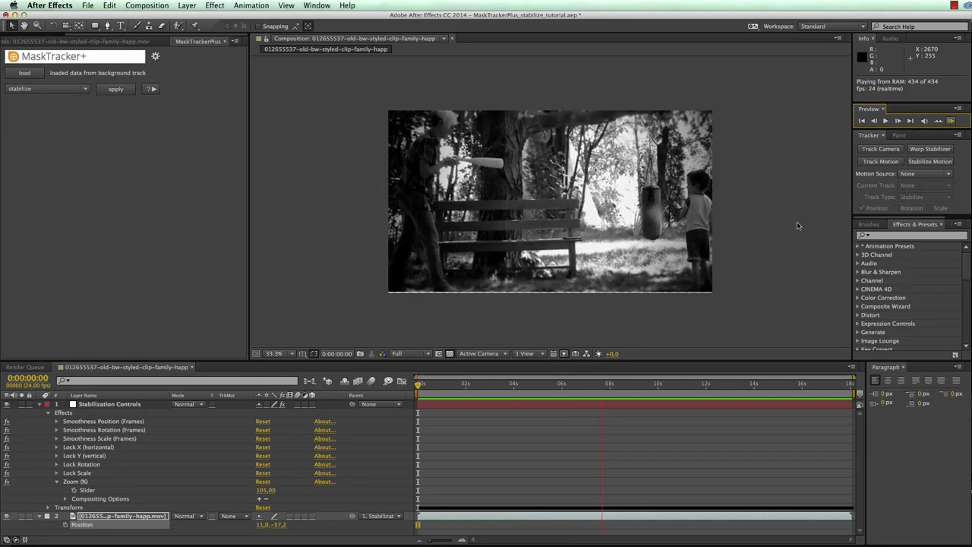
{"action": "left_click", "coordinate": [498, 231]}
{"action": "left_click_drag", "start_coordinate": [497, 230], "coordinate": [498, 233]}
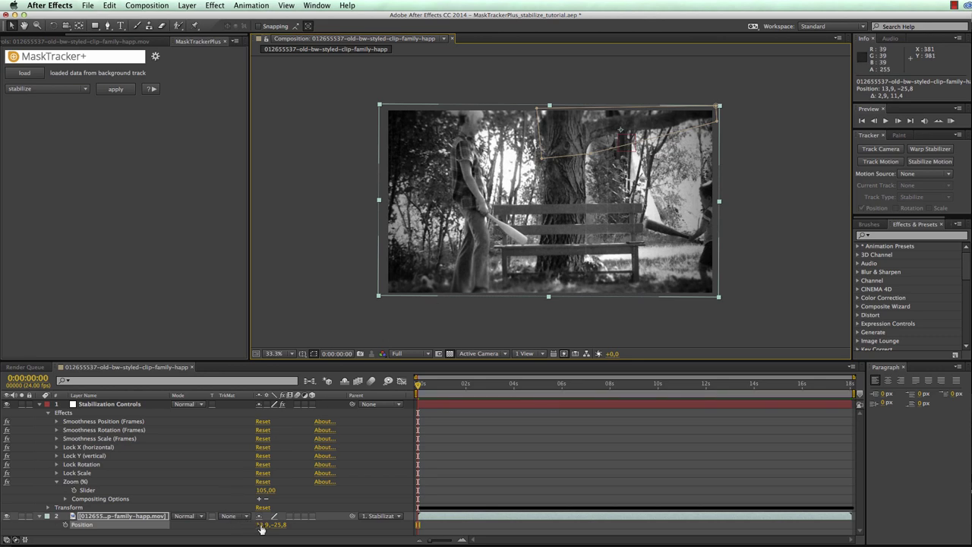
Raise the zoom further, preview it, then settle the zoom at 108%.
{"action": "left_click_drag", "start_coordinate": [263, 492], "coordinate": [270, 493]}
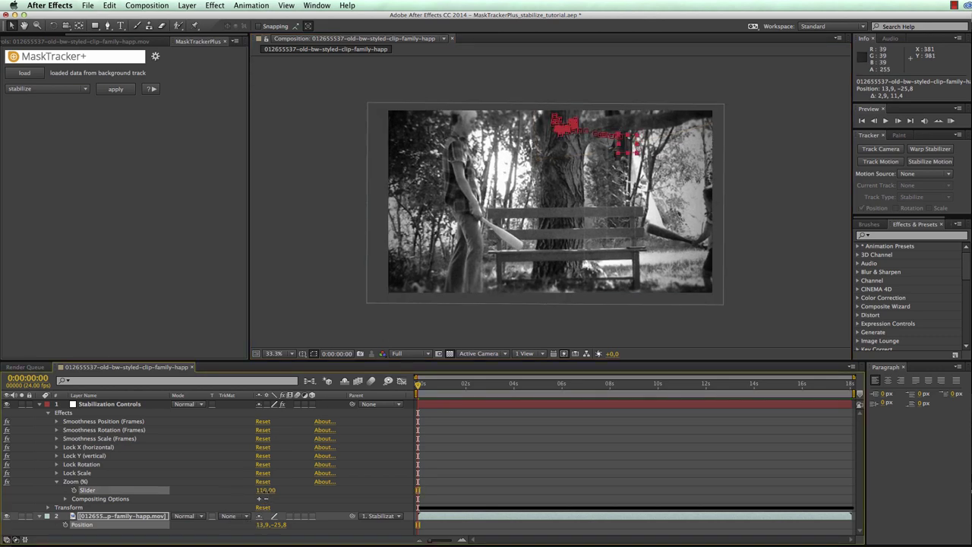
{"action": "left_click", "coordinate": [951, 121]}
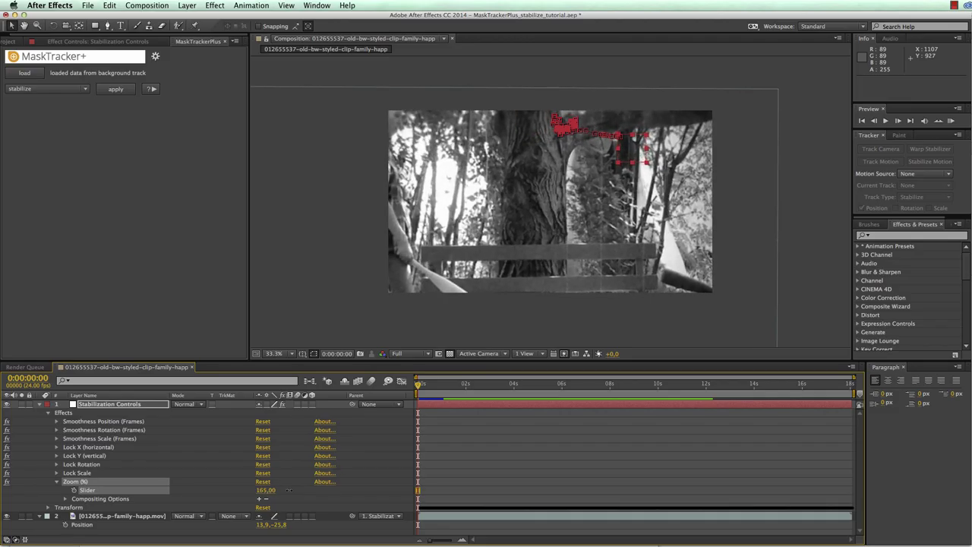
{"action": "left_click_drag", "start_coordinate": [278, 491], "coordinate": [266, 498]}
Reset the stabilization zoom to 100% and the footage position to 0,0,0.
{"action": "left_click", "coordinate": [267, 492]}
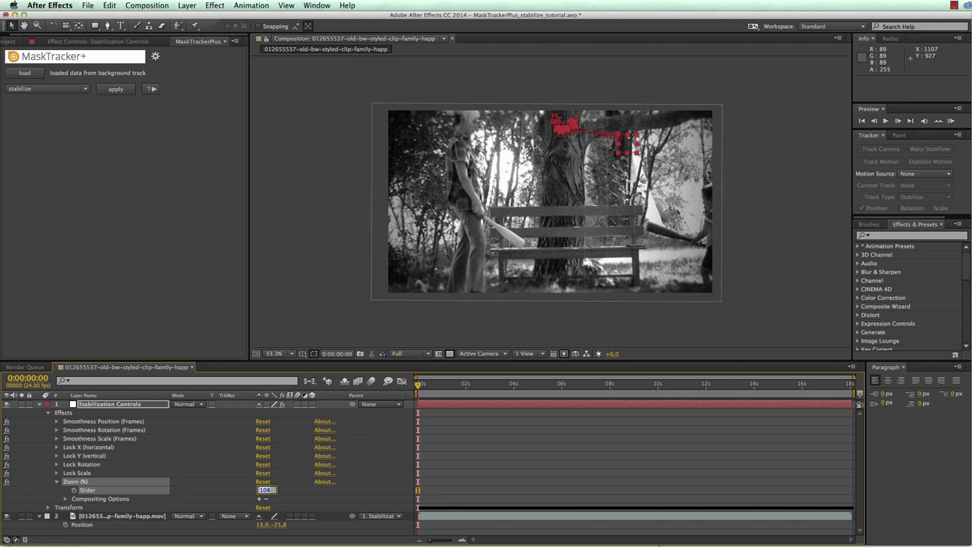
{"action": "key", "text": "Return"}
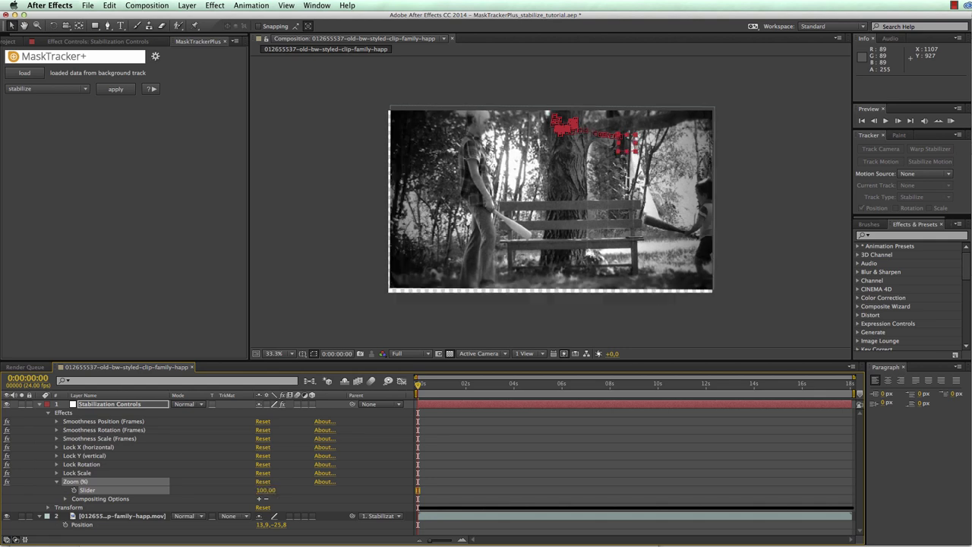
{"action": "left_click", "coordinate": [263, 525]}
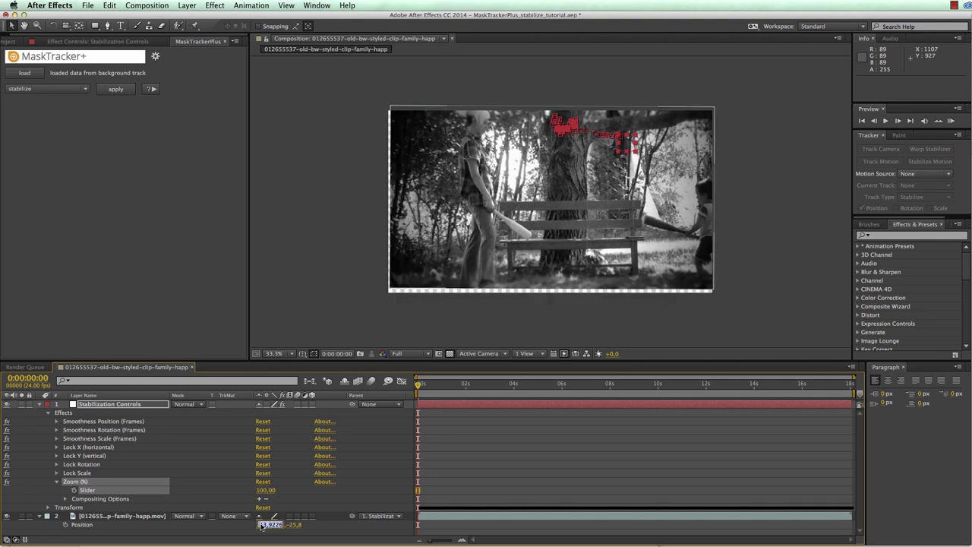
{"action": "type", "text": "0"}
{"action": "key", "text": "Return"}
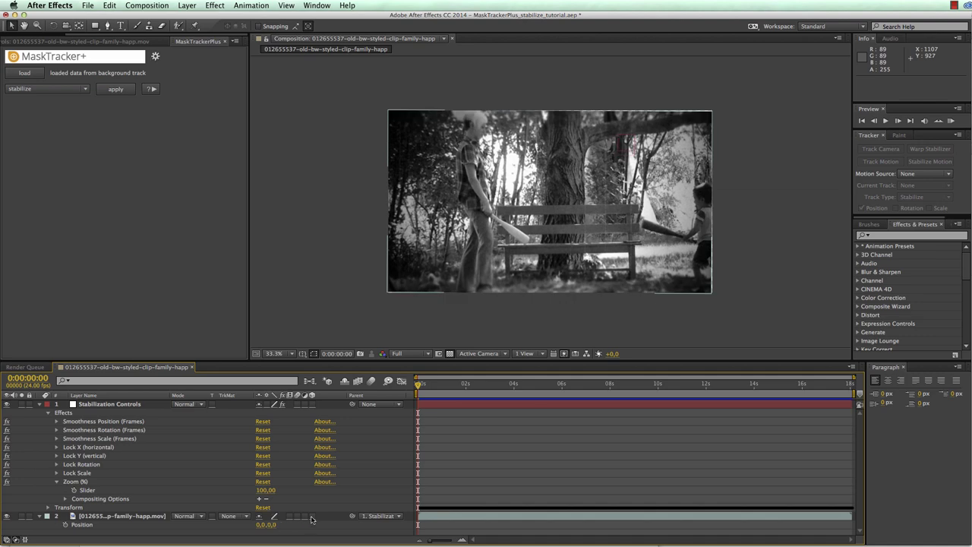
Scrub to frames around 0:00:01:03 to inspect the exposed left edge.
{"action": "left_click_drag", "start_coordinate": [418, 385], "coordinate": [467, 389]}
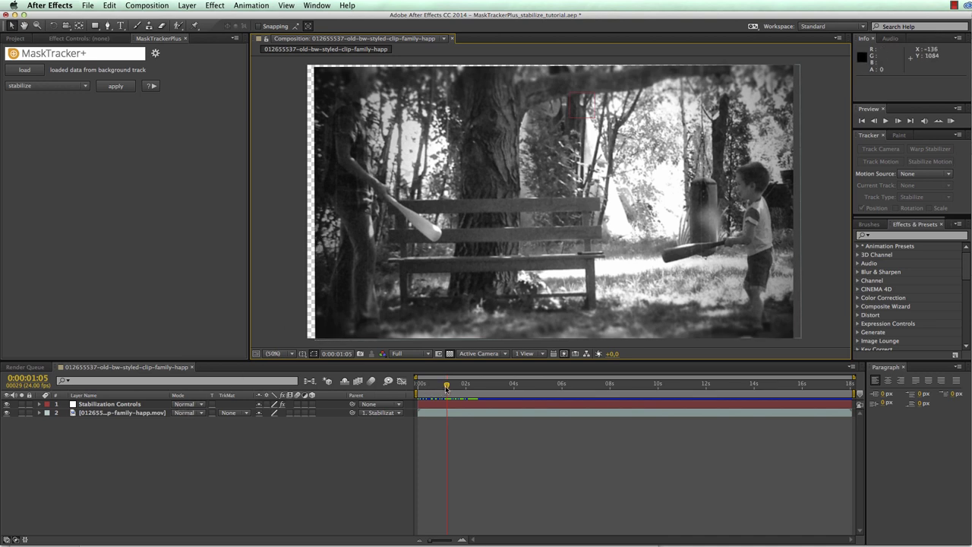
{"action": "left_click_drag", "start_coordinate": [447, 386], "coordinate": [445, 385]}
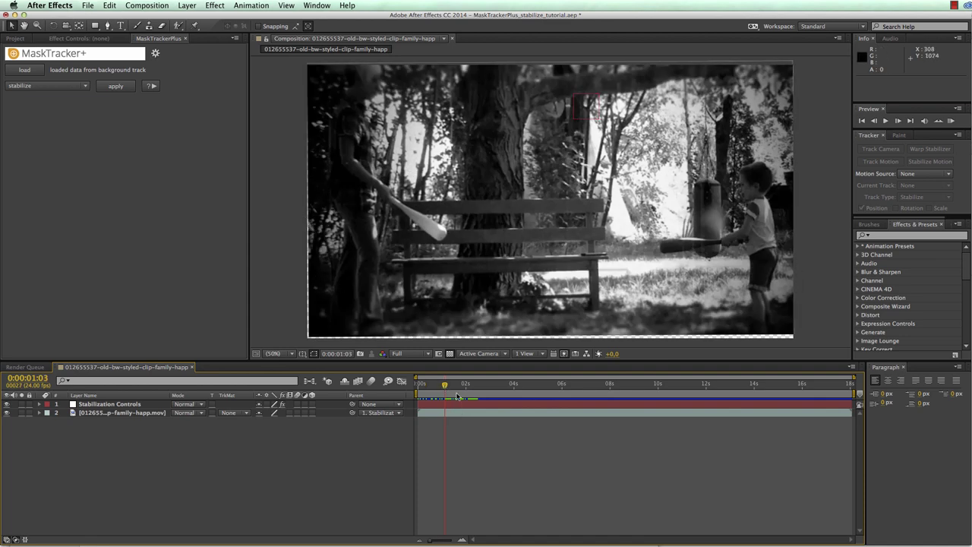
{"action": "left_click_drag", "start_coordinate": [445, 388], "coordinate": [450, 389]}
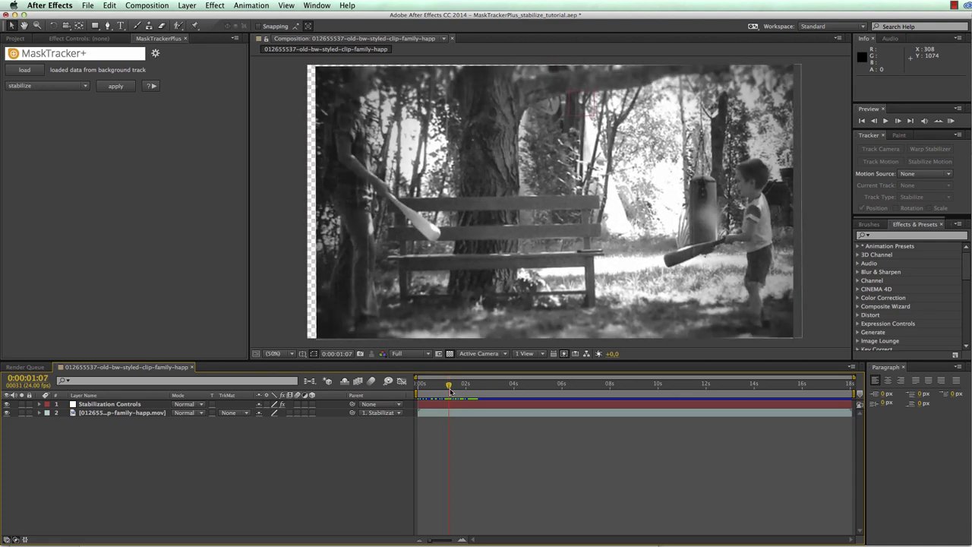
Duplicate the footage layer and slide the bottom copy to start at -0:00:00:03.
{"action": "left_click", "coordinate": [92, 411]}
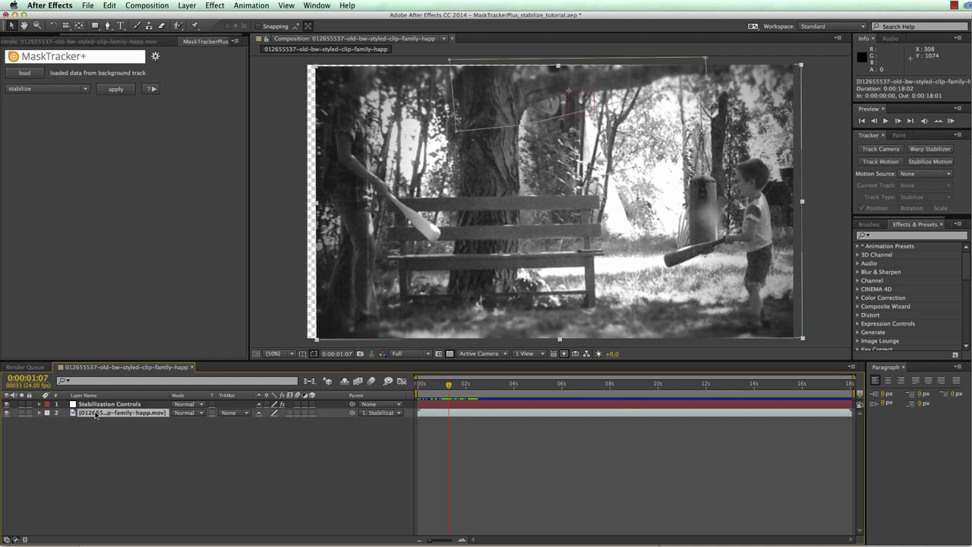
{"action": "key", "text": "super+d"}
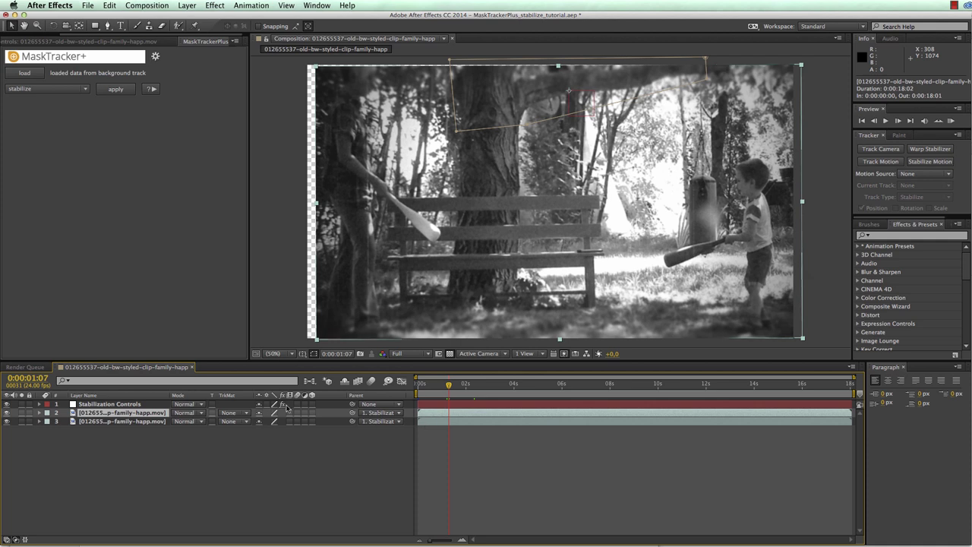
{"action": "left_click_drag", "start_coordinate": [436, 425], "coordinate": [425, 427]}
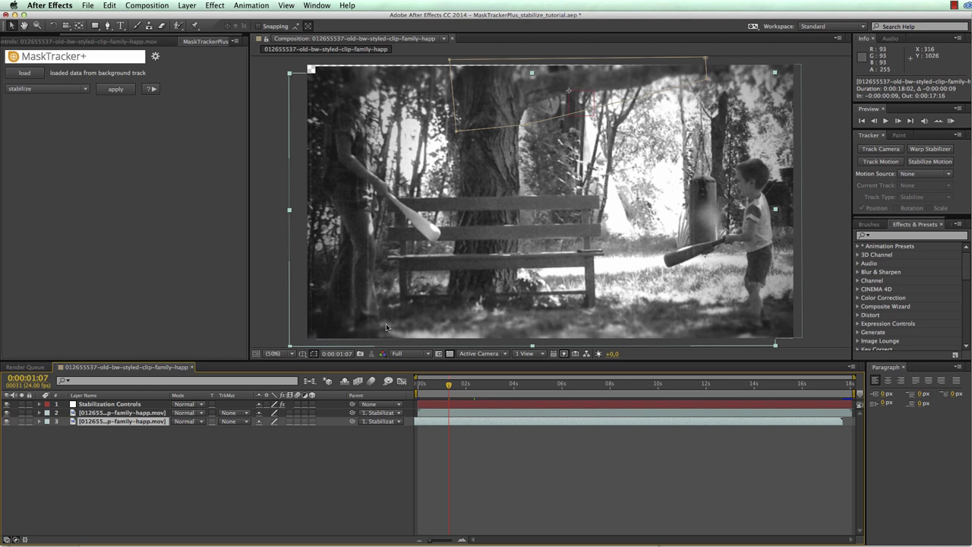
{"action": "left_click_drag", "start_coordinate": [443, 426], "coordinate": [450, 425]}
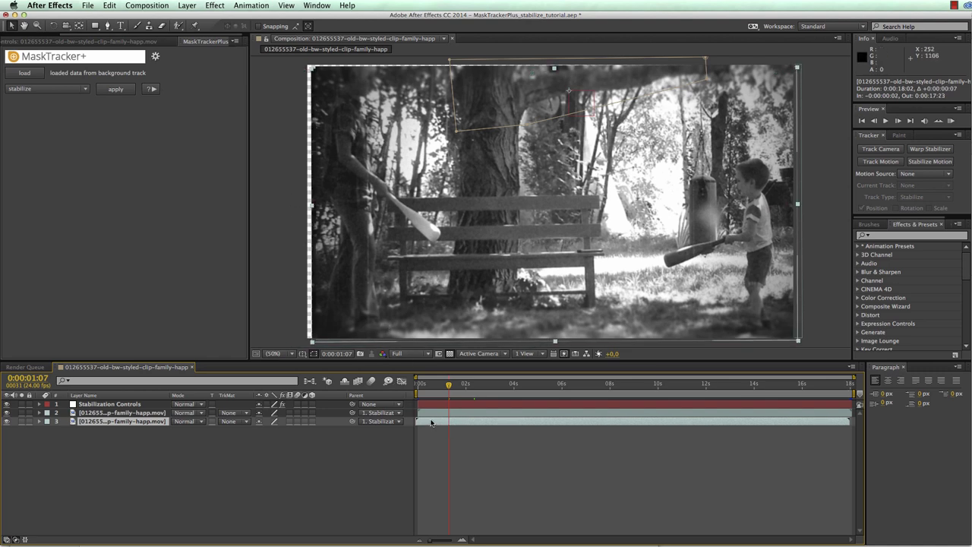
{"action": "key", "text": "slash"}
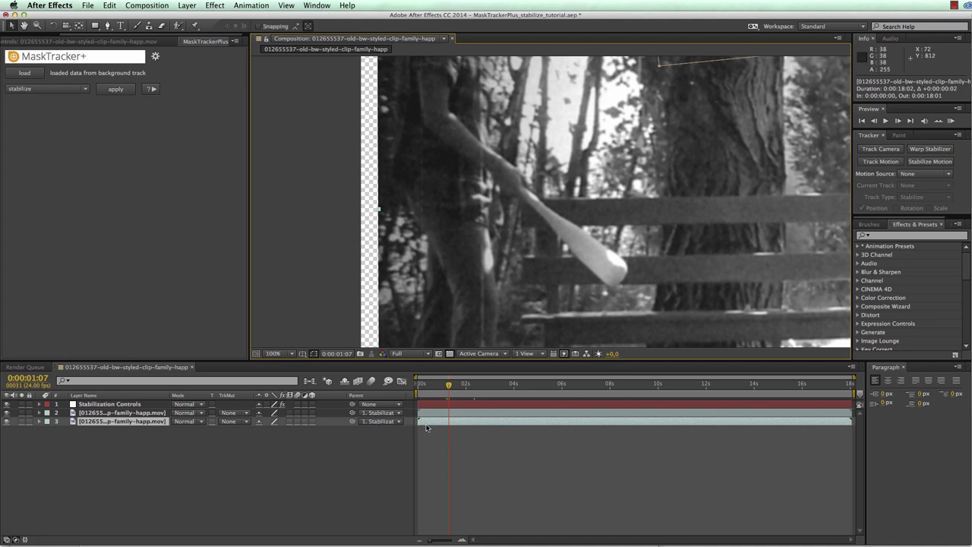
{"action": "left_click_drag", "start_coordinate": [430, 423], "coordinate": [427, 423]}
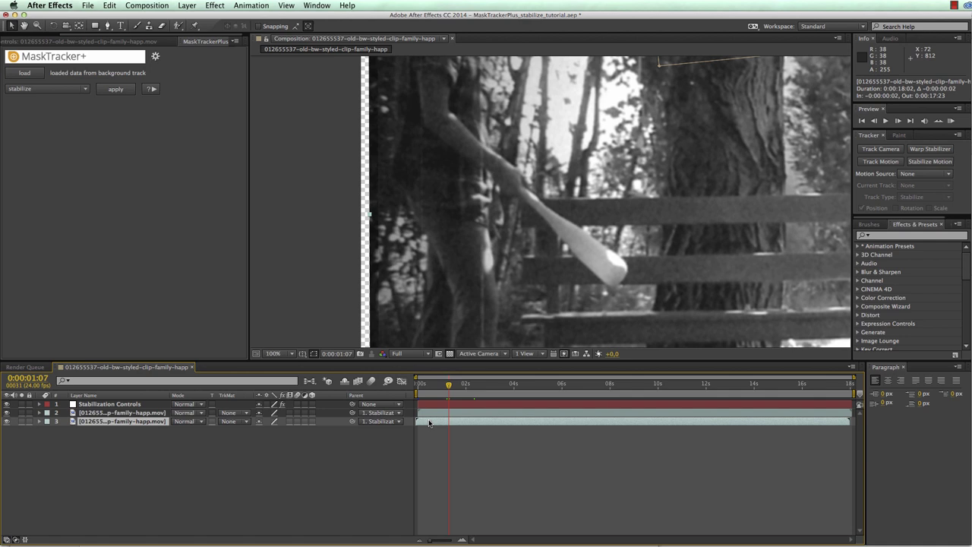
{"action": "left_click_drag", "start_coordinate": [429, 423], "coordinate": [428, 423]}
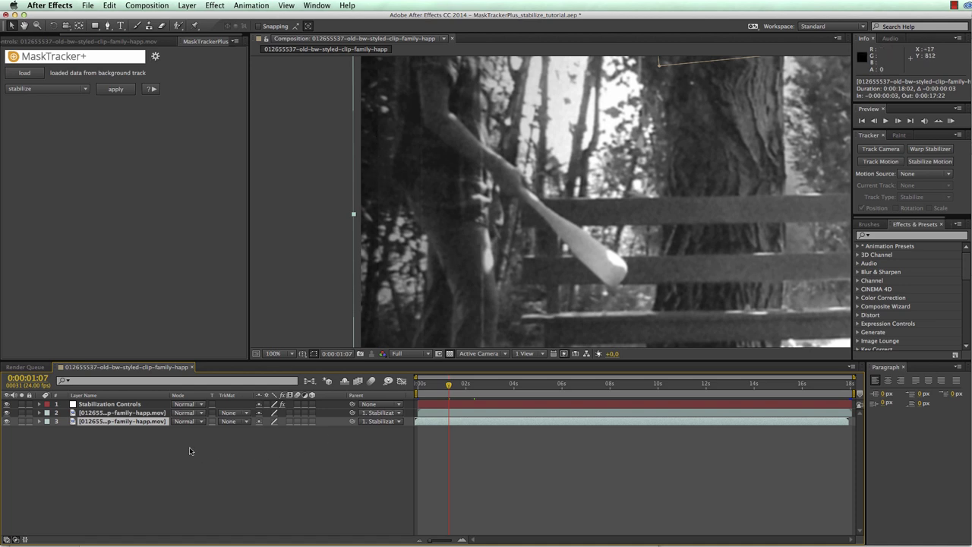
Replace layer 2's background track mask with a frame-sized mask feathered 14 pixels.
{"action": "left_click", "coordinate": [141, 414]}
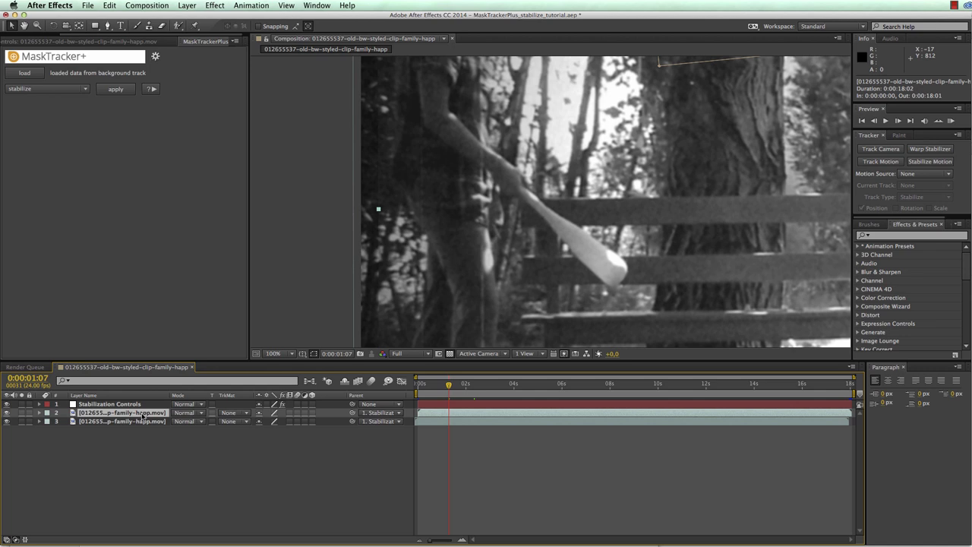
{"action": "key", "text": "q"}
{"action": "double_click", "coordinate": [95, 25]}
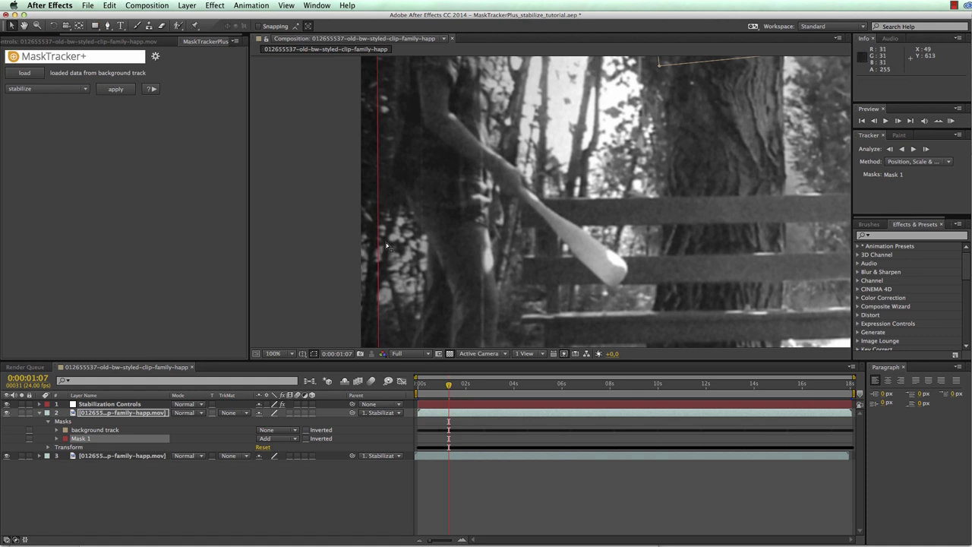
{"action": "left_click", "coordinate": [82, 431]}
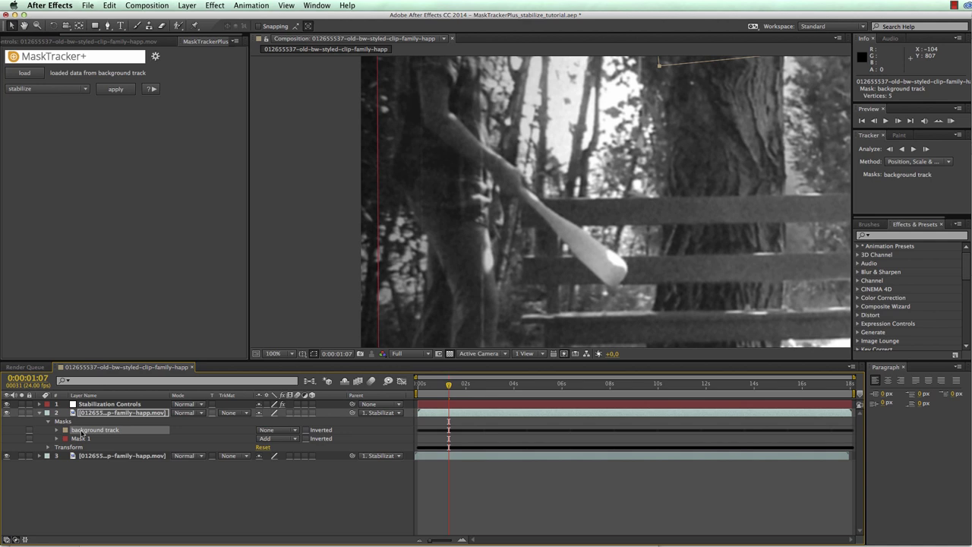
{"action": "key", "text": "Delete"}
{"action": "left_click", "coordinate": [56, 430]}
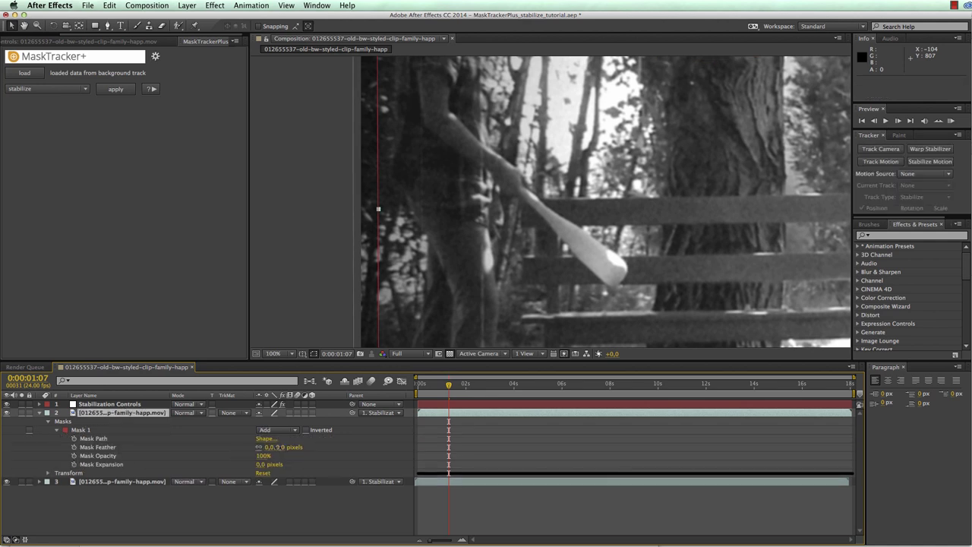
{"action": "left_click_drag", "start_coordinate": [268, 447], "coordinate": [243, 447]}
{"action": "left_click", "coordinate": [313, 354]}
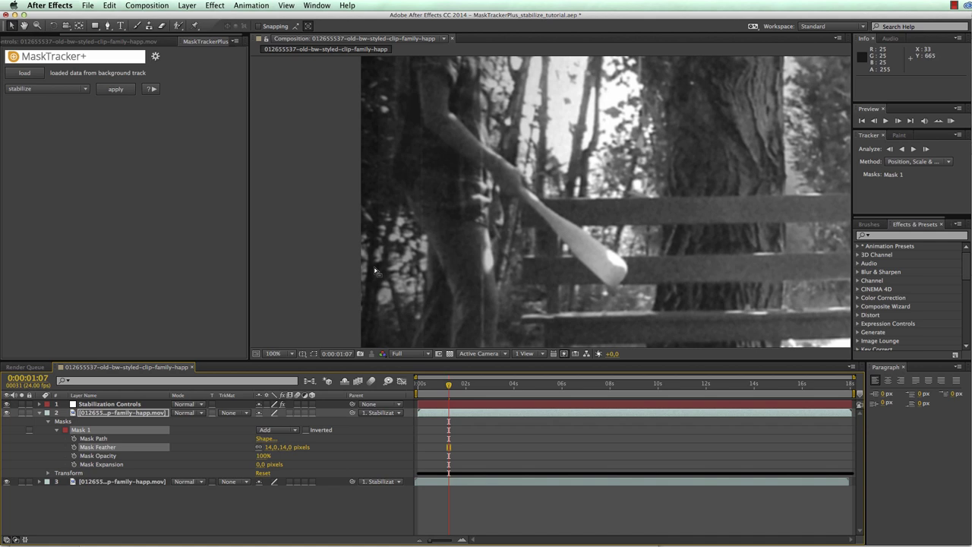
Zoom out to the whole frame and make the bottom clip layer 3 visible.
{"action": "key", "text": "comma"}
{"action": "left_click", "coordinate": [297, 482]}
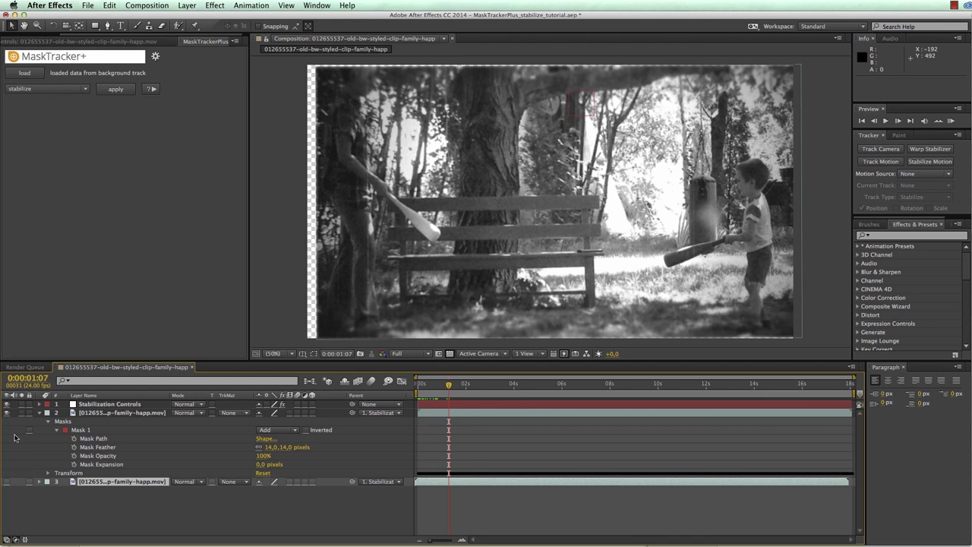
{"action": "left_click", "coordinate": [6, 482]}
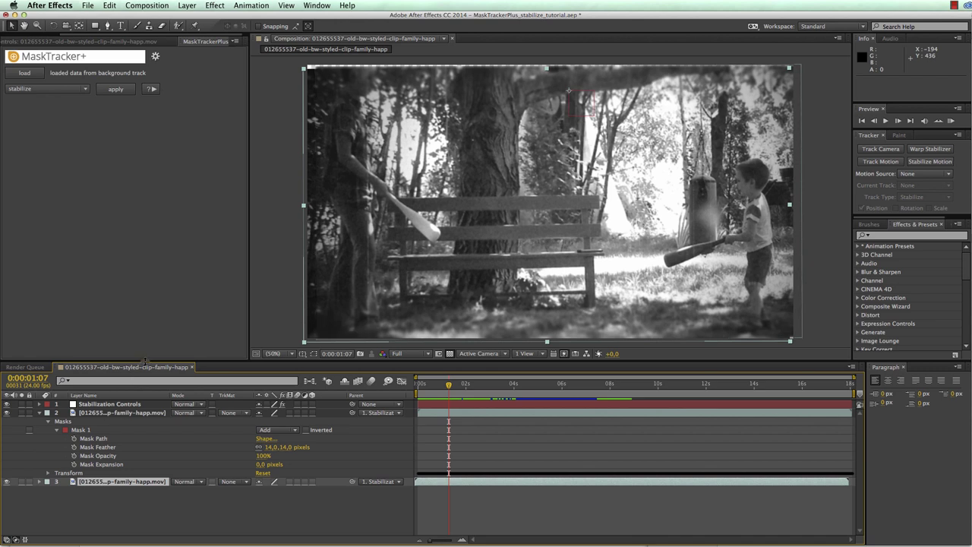
Repeatedly duplicate masked layer 2, shifting each new copy one frame earlier.
{"action": "left_click_drag", "start_coordinate": [162, 360], "coordinate": [170, 268]}
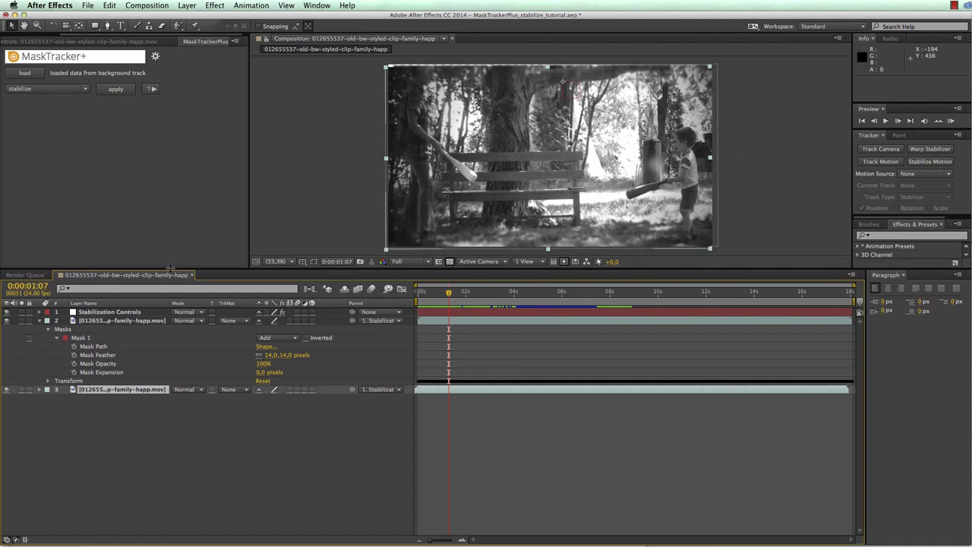
{"action": "left_click", "coordinate": [140, 391]}
{"action": "key", "text": "super+d"}
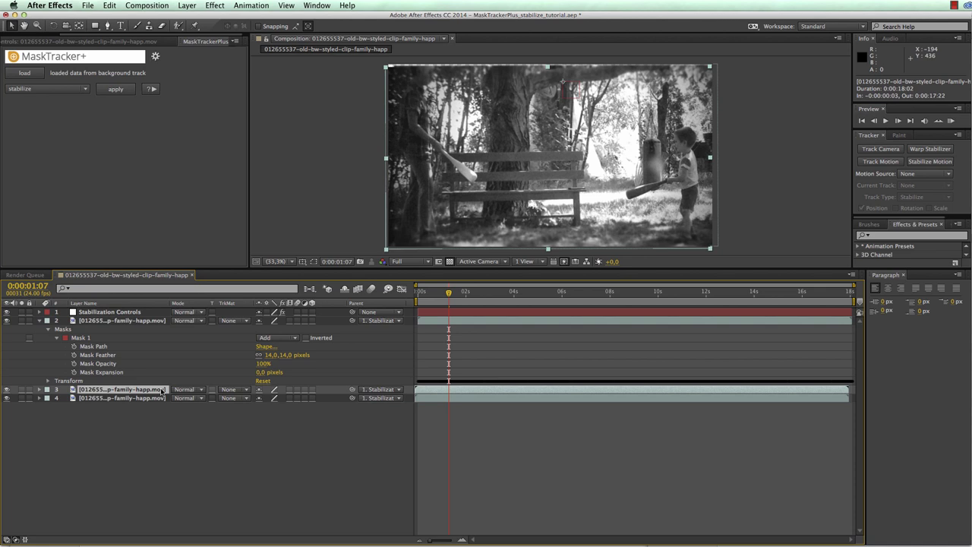
{"action": "key", "text": "super+z"}
{"action": "left_click", "coordinate": [98, 320]}
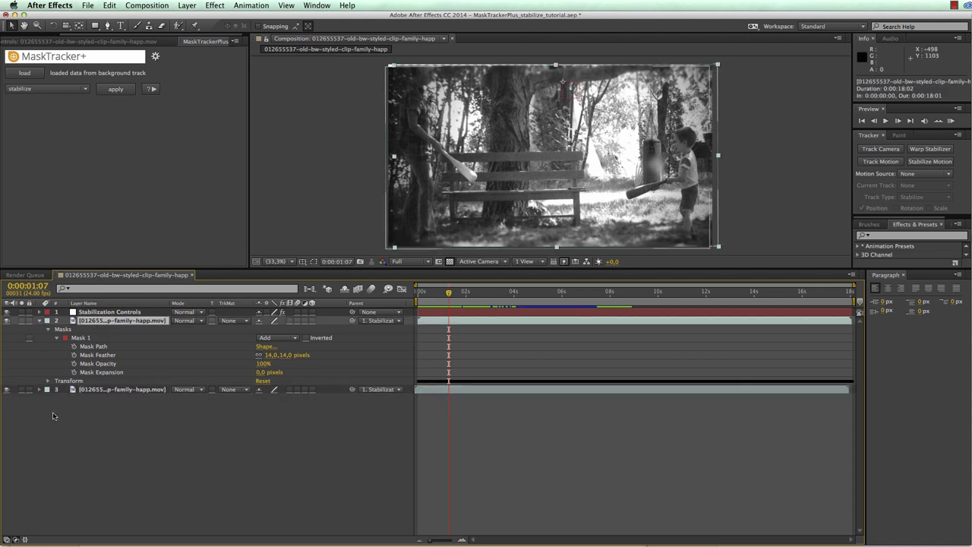
{"action": "left_click", "coordinate": [79, 338]}
{"action": "left_click", "coordinate": [99, 321]}
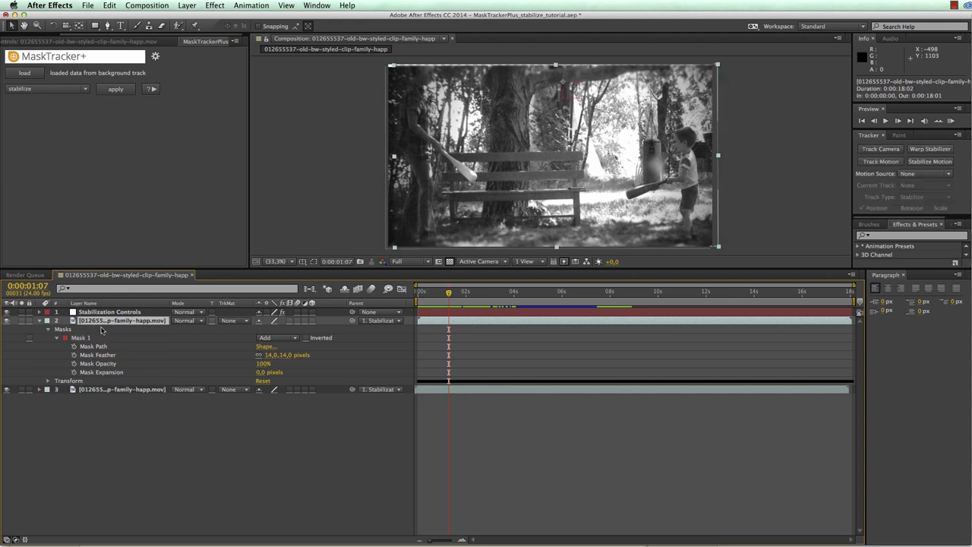
{"action": "key", "text": "super+d"}
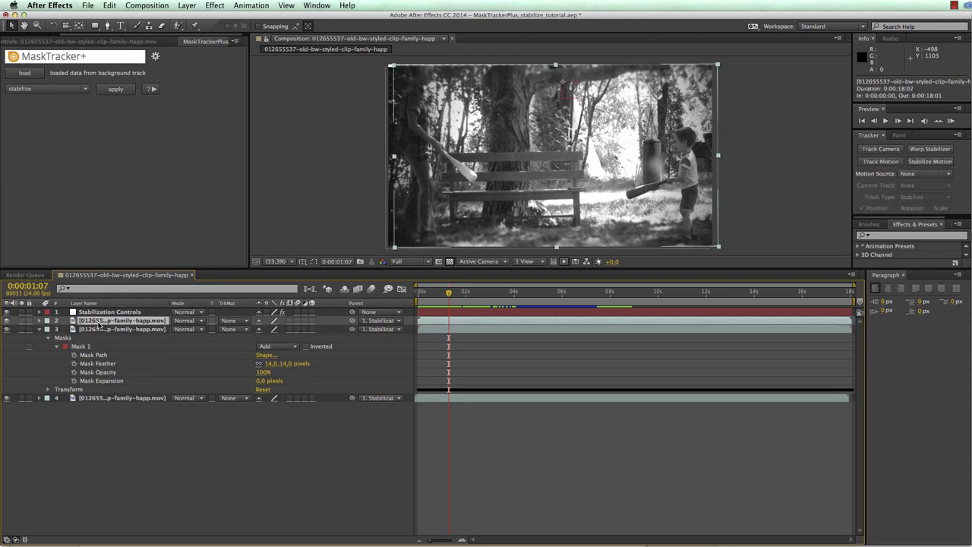
{"action": "left_click_drag", "start_coordinate": [426, 331], "coordinate": [425, 332]}
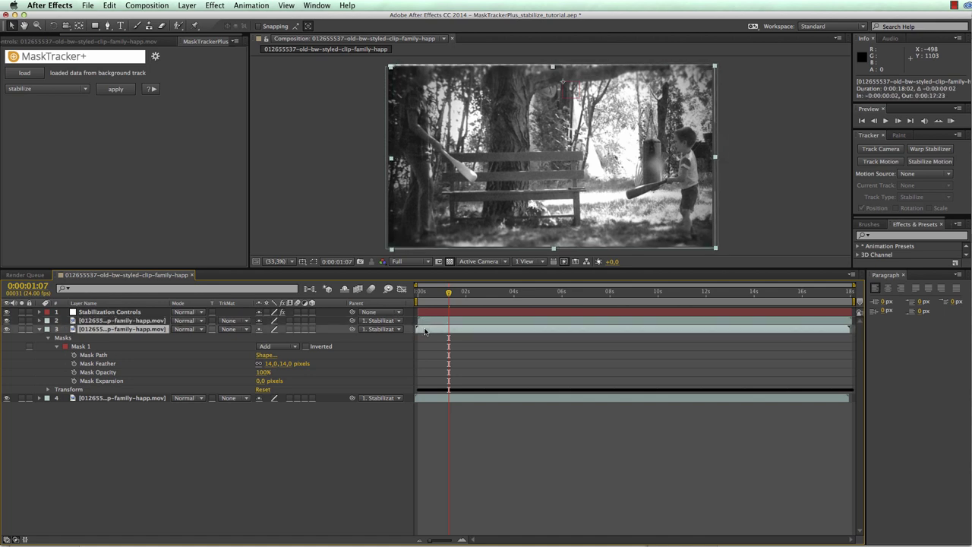
{"action": "key", "text": "super+d"}
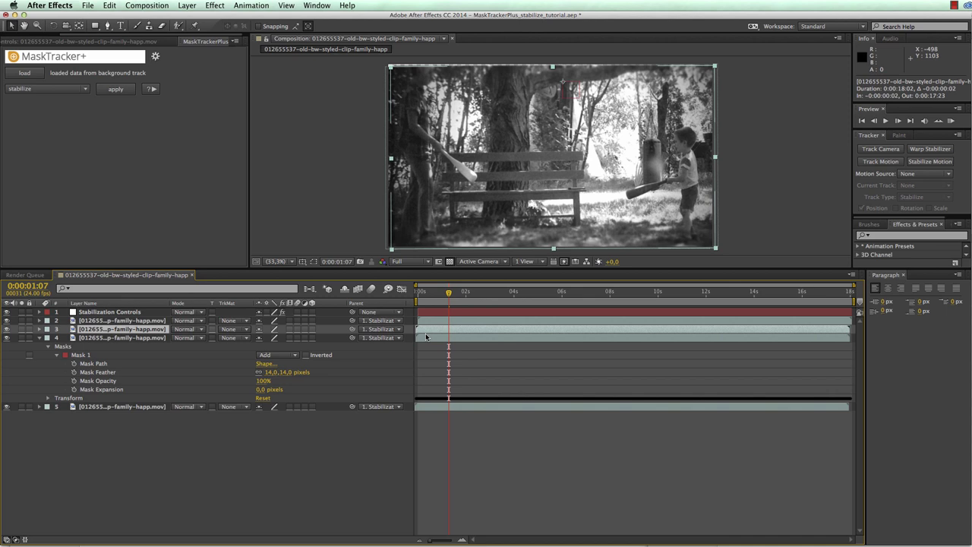
{"action": "left_click_drag", "start_coordinate": [425, 339], "coordinate": [477, 540]}
{"action": "key", "text": "super+d"}
{"action": "key", "text": "super+d"}
{"action": "key", "text": "super+d"}
{"action": "key", "text": "super+d"}
{"action": "key", "text": "super+d"}
{"action": "key", "text": "super+d"}
{"action": "key", "text": "super+d"}
{"action": "key", "text": "super+d"}
{"action": "key", "text": "super+d"}
{"action": "key", "text": "super+d"}
{"action": "key", "text": "super+d"}
{"action": "key", "text": "super+d"}
{"action": "key", "text": "super+d"}
{"action": "key", "text": "super+d"}
{"action": "key", "text": "super+d"}
{"action": "key", "text": "super+d"}
{"action": "key", "text": "super+d"}
{"action": "key", "text": "super+d"}
{"action": "key", "text": "super+d"}
{"action": "key", "text": "super+d"}
{"action": "key", "text": "super+d"}
{"action": "key", "text": "super+d"}
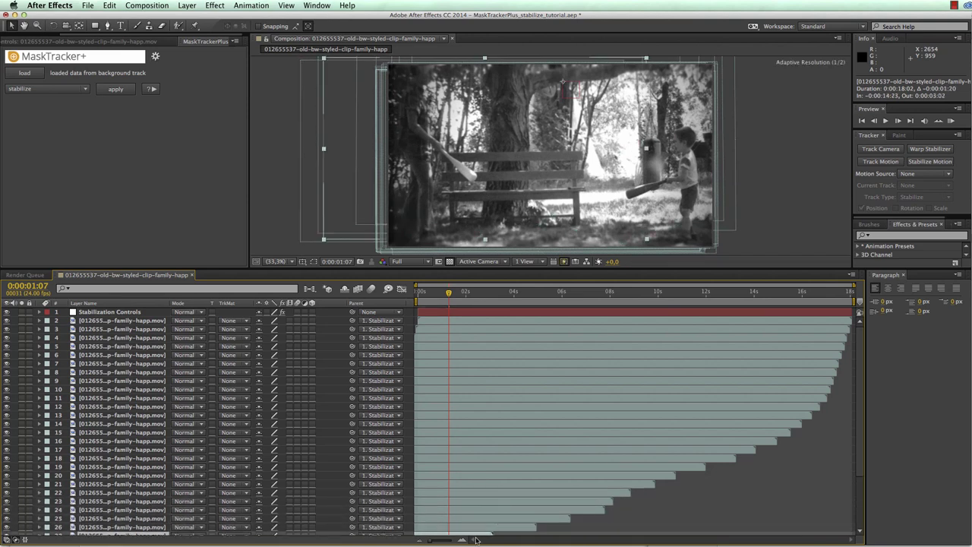
Stagger groups of the upper clip copies so they start progressively later.
{"action": "left_click", "coordinate": [490, 528]}
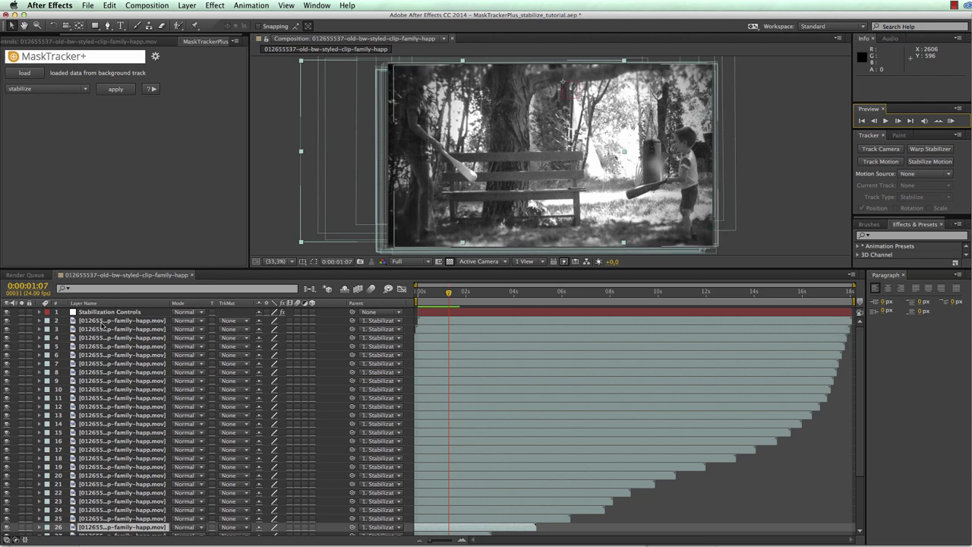
{"action": "left_click", "coordinate": [103, 322]}
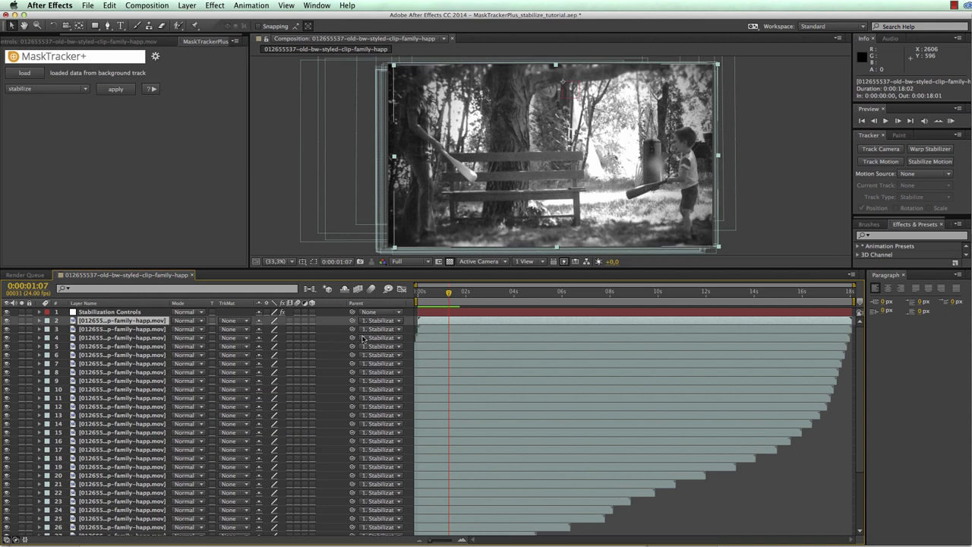
{"action": "left_click", "coordinate": [447, 329], "text": "shift"}
{"action": "left_click_drag", "start_coordinate": [447, 329], "coordinate": [499, 364]}
{"action": "left_click_drag", "start_coordinate": [506, 372], "coordinate": [512, 372]}
{"action": "left_click_drag", "start_coordinate": [523, 380], "coordinate": [839, 487]}
{"action": "left_click_drag", "start_coordinate": [805, 493], "coordinate": [836, 503]}
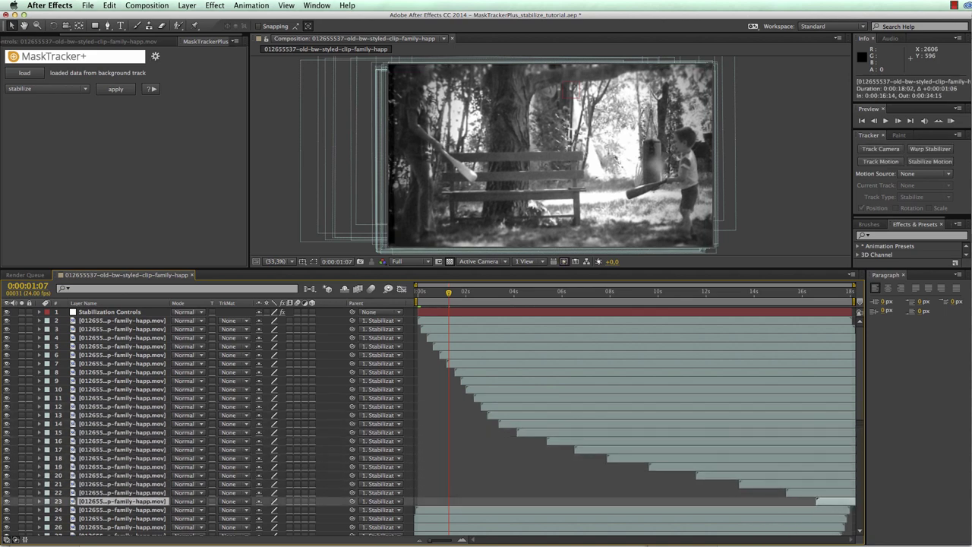
Undo the last timing shift and move layer 2 to the bottom as layer 50.
{"action": "key", "text": "ctrl+z"}
{"action": "left_click", "coordinate": [122, 321]}
{"action": "left_click_drag", "start_coordinate": [124, 325], "coordinate": [129, 534]}
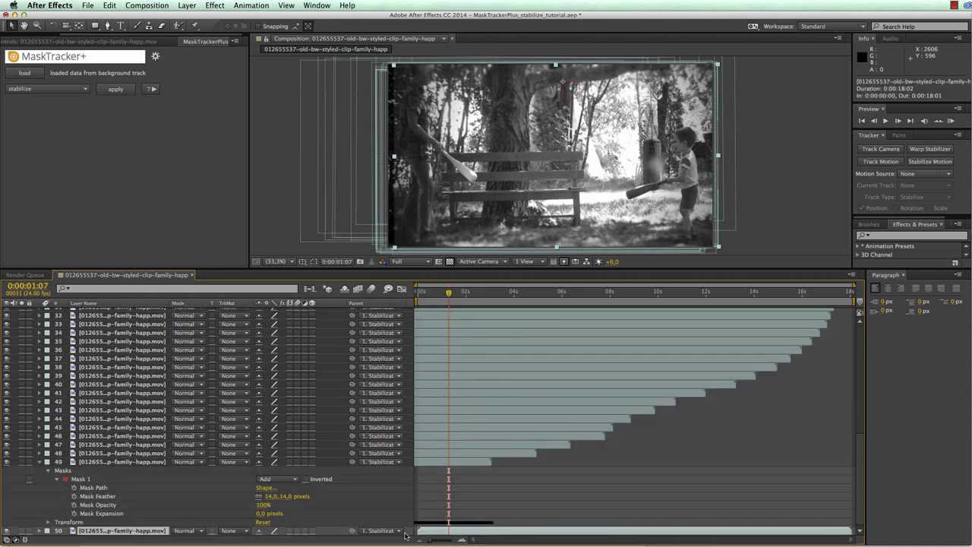
Set layer 50's Parent to None and move the playhead toward the clip's end.
{"action": "left_click", "coordinate": [399, 531]}
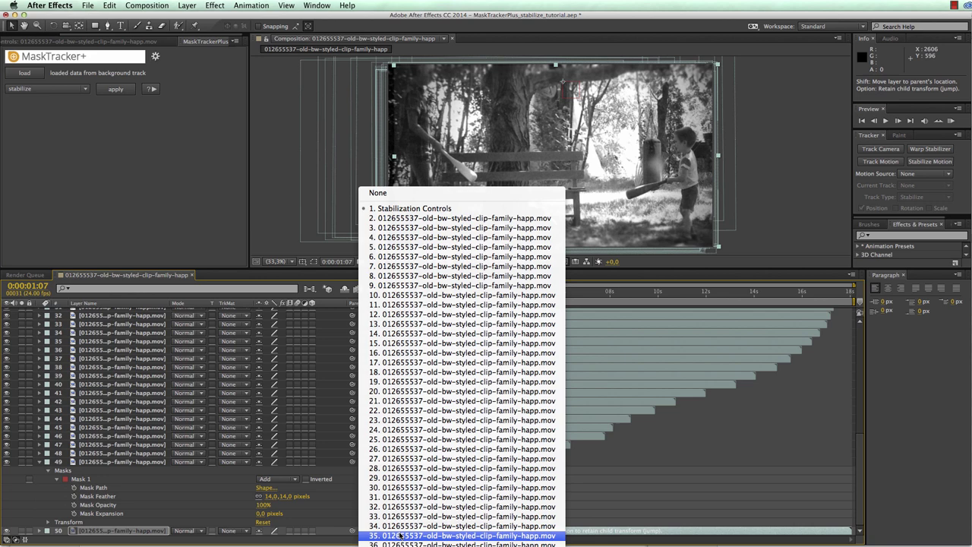
{"action": "left_click", "coordinate": [394, 194]}
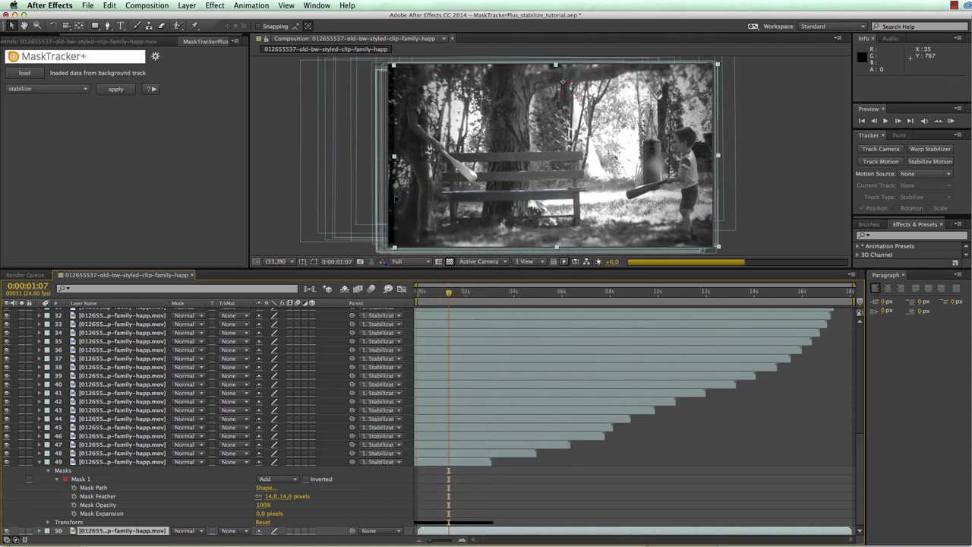
{"action": "left_click_drag", "start_coordinate": [446, 293], "coordinate": [845, 328]}
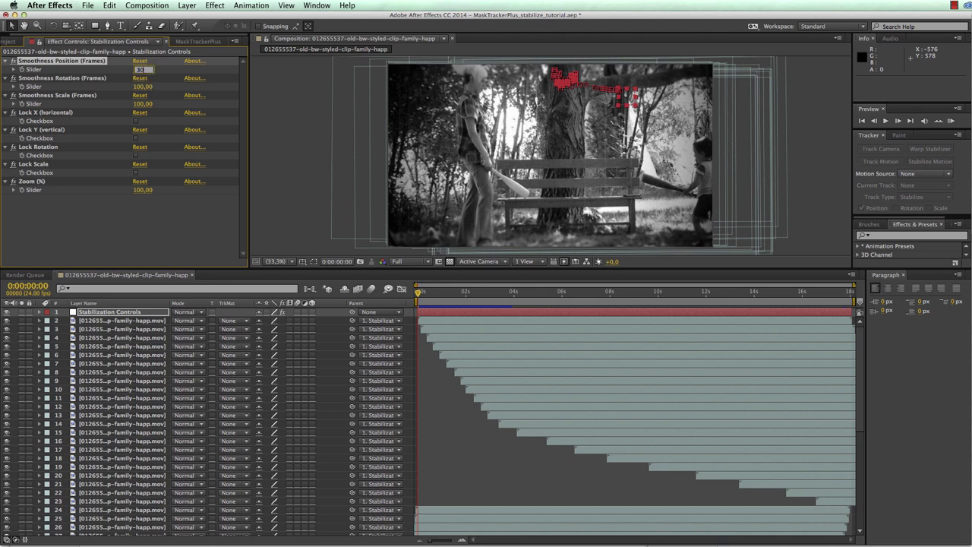
Set Smoothness Position to 30 frames and play a RAM preview of the composition.
{"action": "key", "text": "Return"}
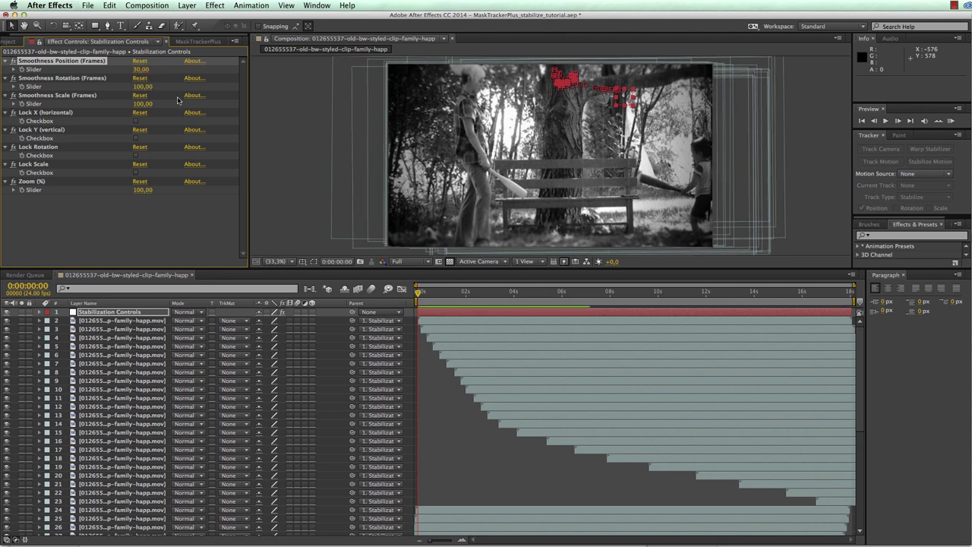
{"action": "left_click", "coordinate": [952, 121]}
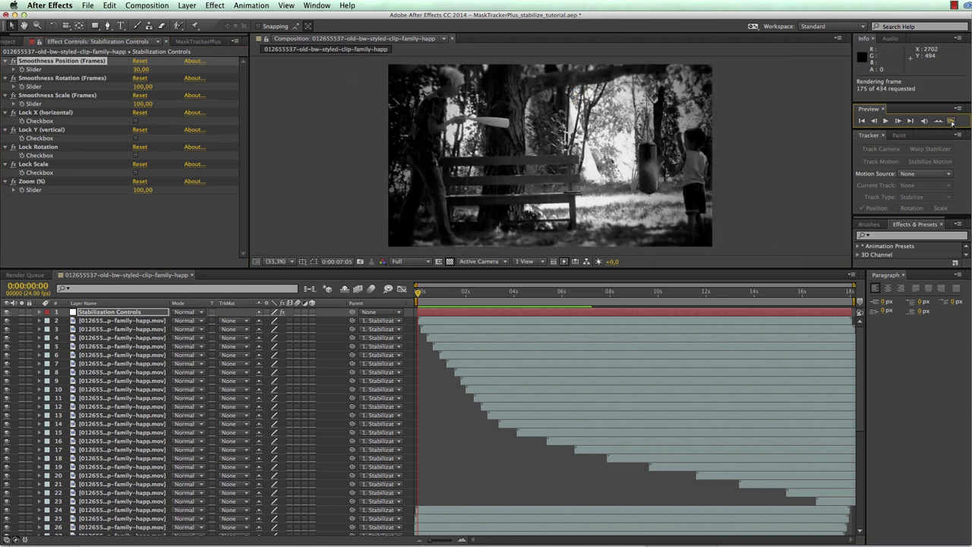